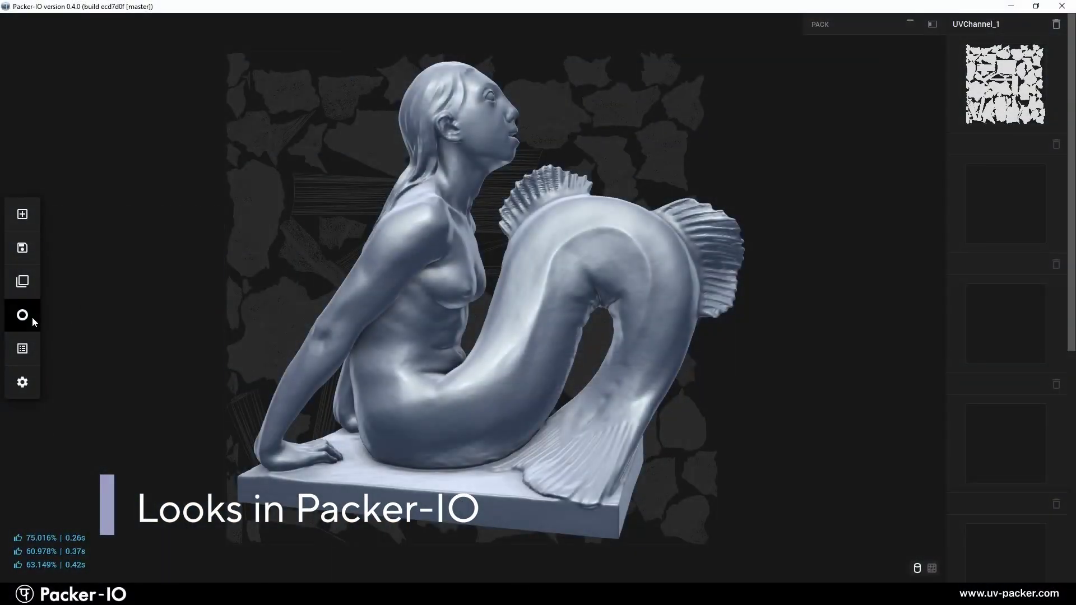
# Try the Clay, Sand, Breeze and Blueberry matcaps on the mermaid statue
pyautogui.click(32, 317)
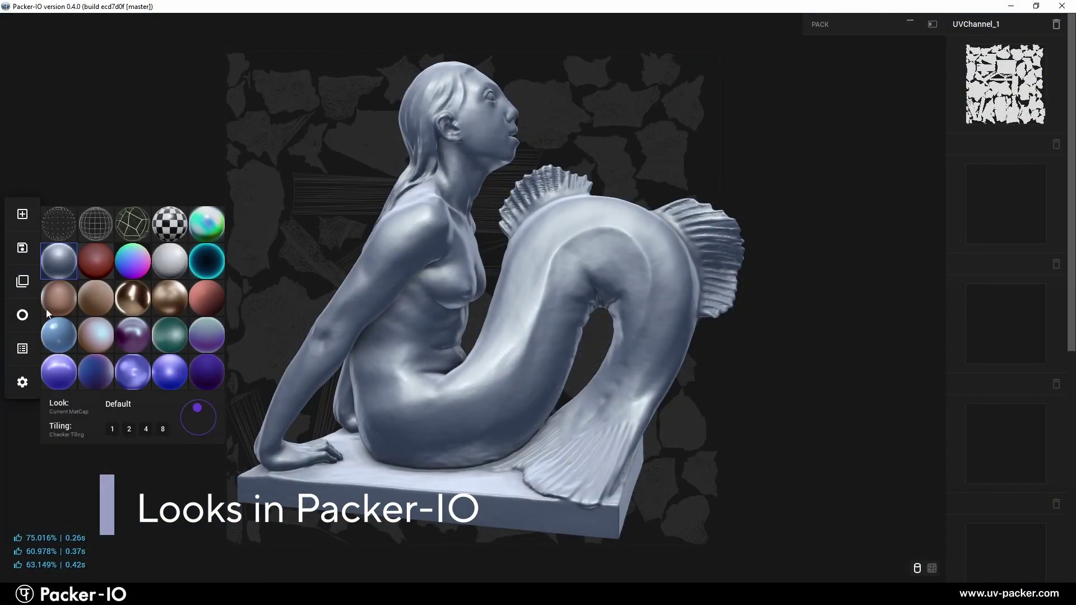
pyautogui.click(97, 267)
pyautogui.click(98, 295)
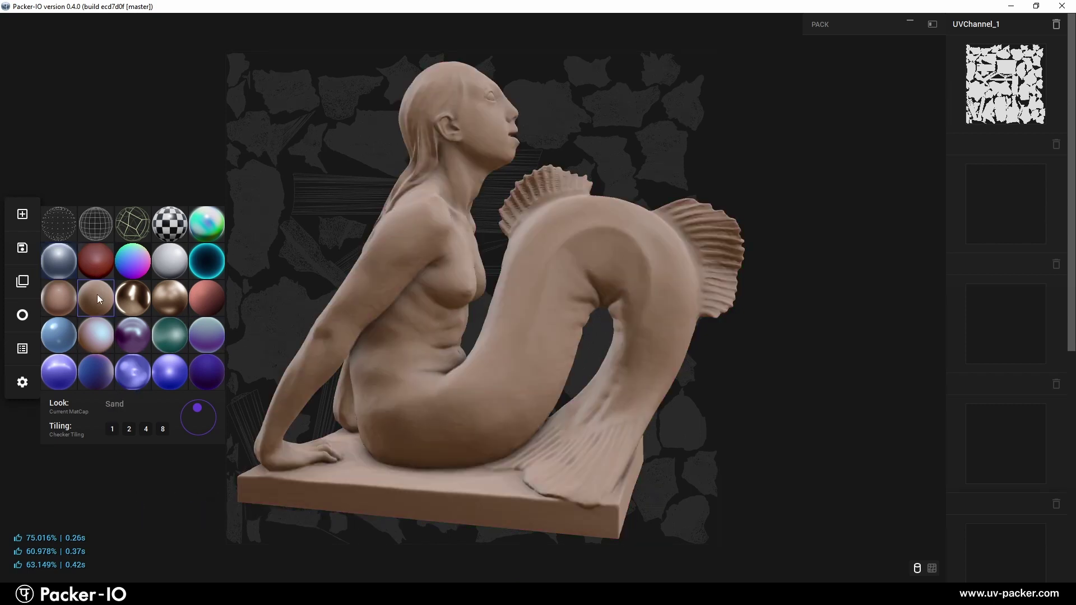
pyautogui.click(101, 335)
pyautogui.click(70, 369)
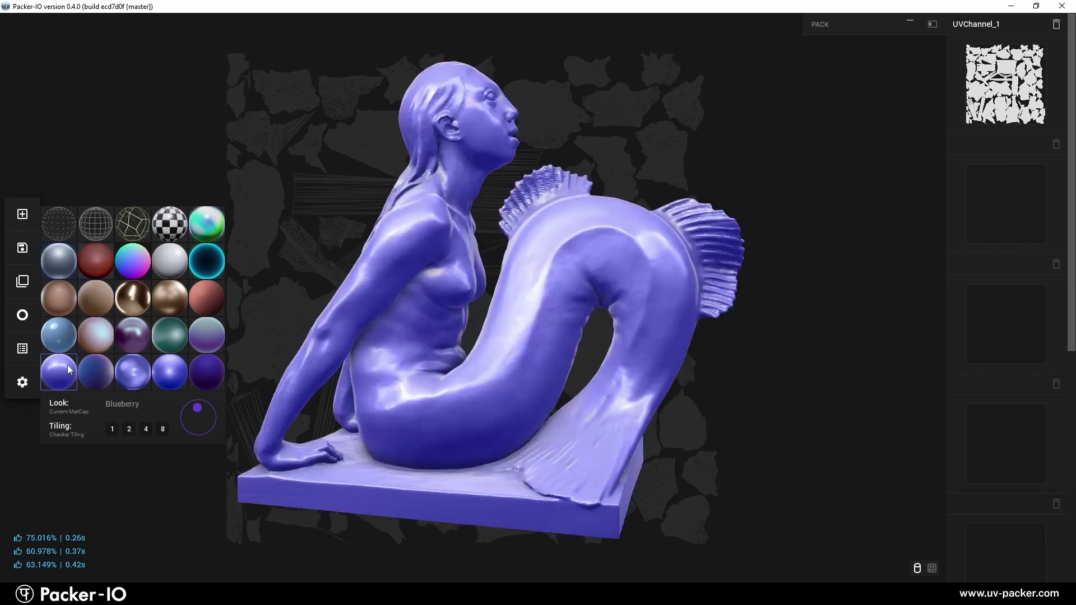
# Reveal the statue's UV seams, then cover it with the checker map
pyautogui.click(142, 230)
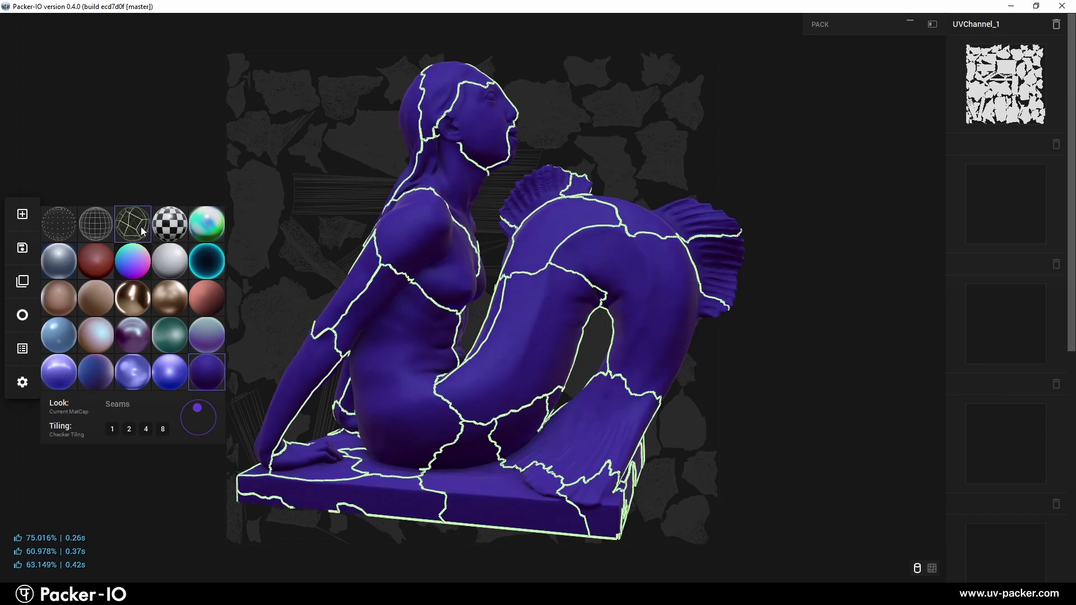
pyautogui.moveTo(497, 314)
pyautogui.mouseDown()
pyautogui.moveTo(251, 321)
pyautogui.moveTo(424, 331)
pyautogui.moveTo(492, 321)
pyautogui.moveTo(483, 317)
pyautogui.mouseUp()
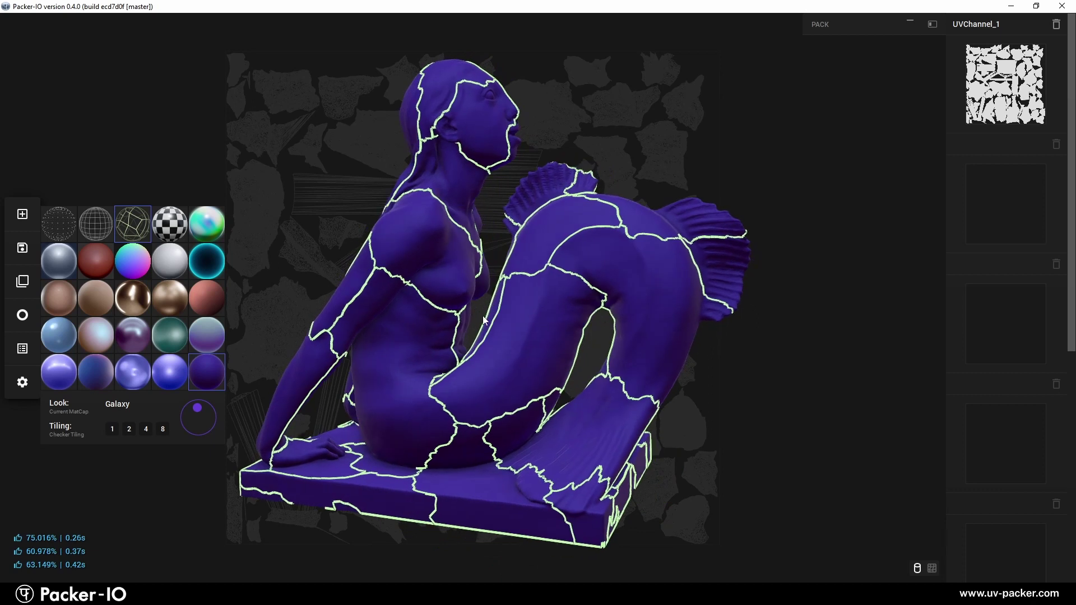
pyautogui.click(175, 239)
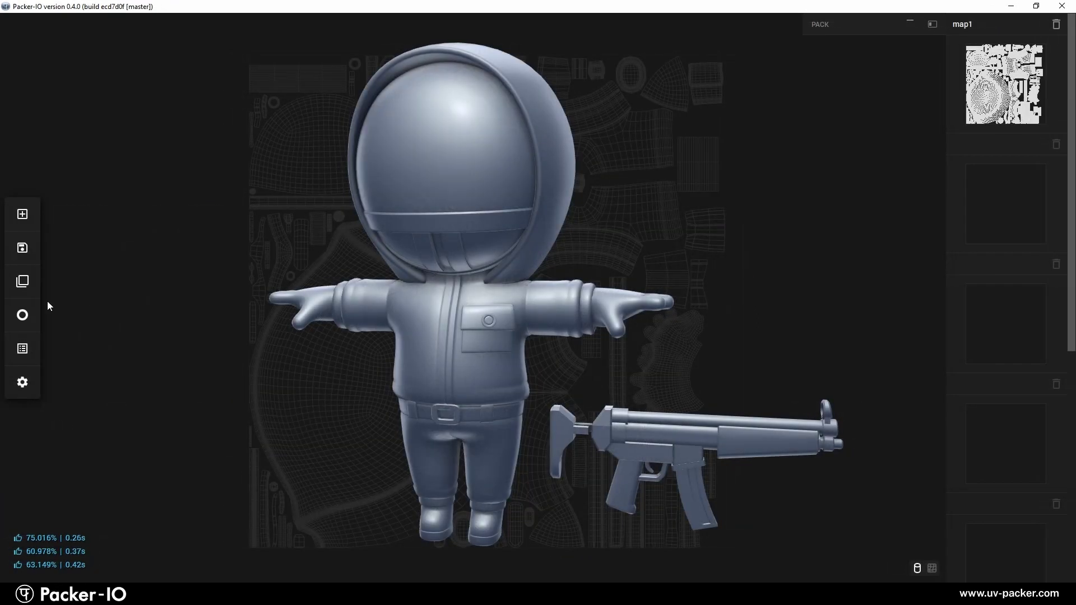
# Show the models as Point Cloud, Wireframe, Seams and then UV Stretch
pyautogui.moveTo(24, 317)
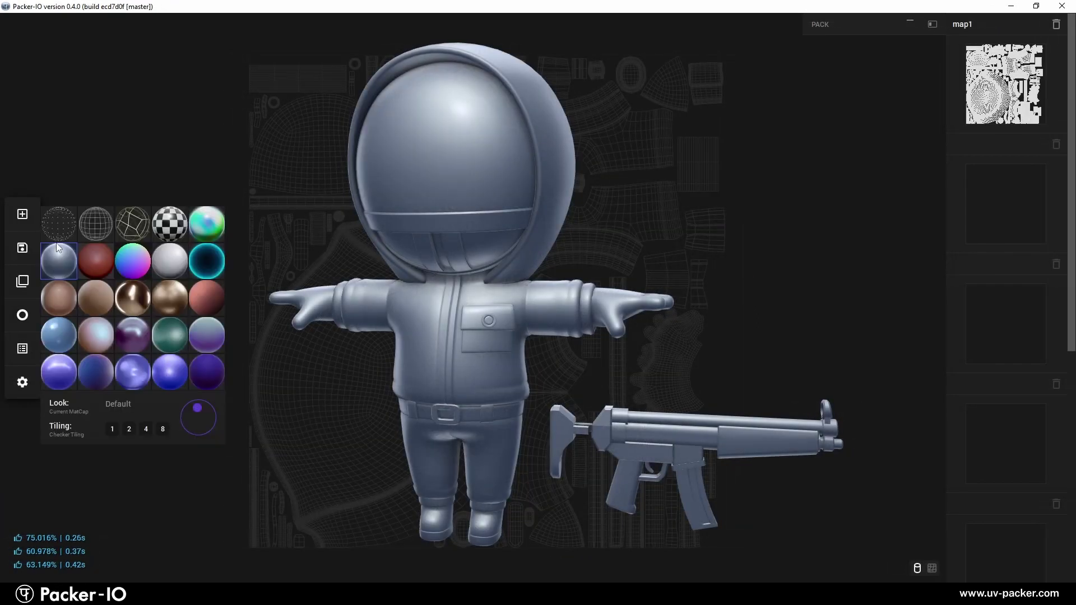
pyautogui.click(61, 224)
pyautogui.moveTo(271, 357); pyautogui.dragTo(399, 358)
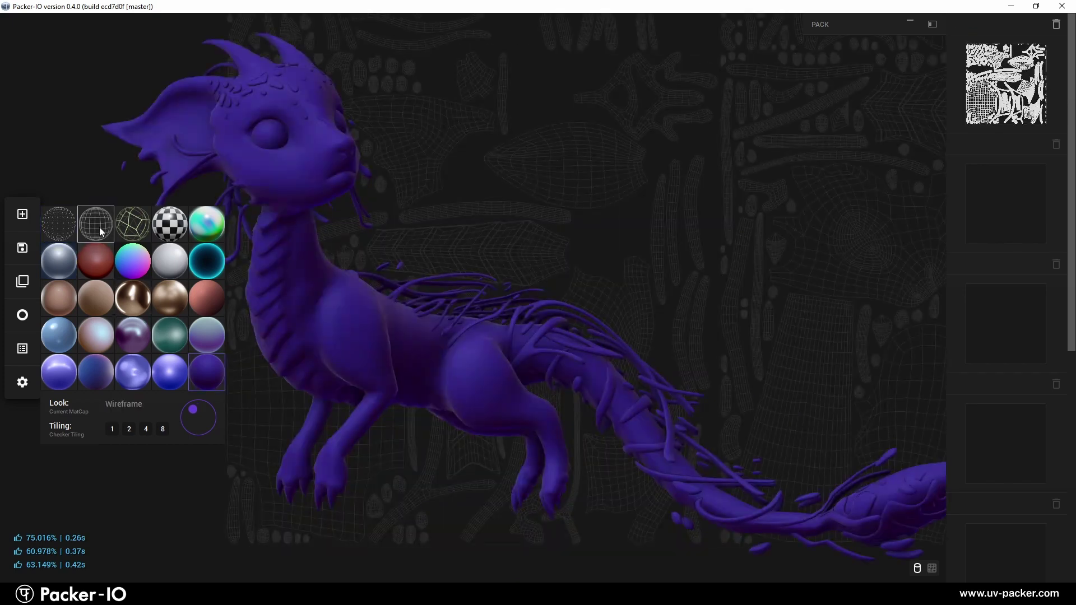
pyautogui.click(99, 227)
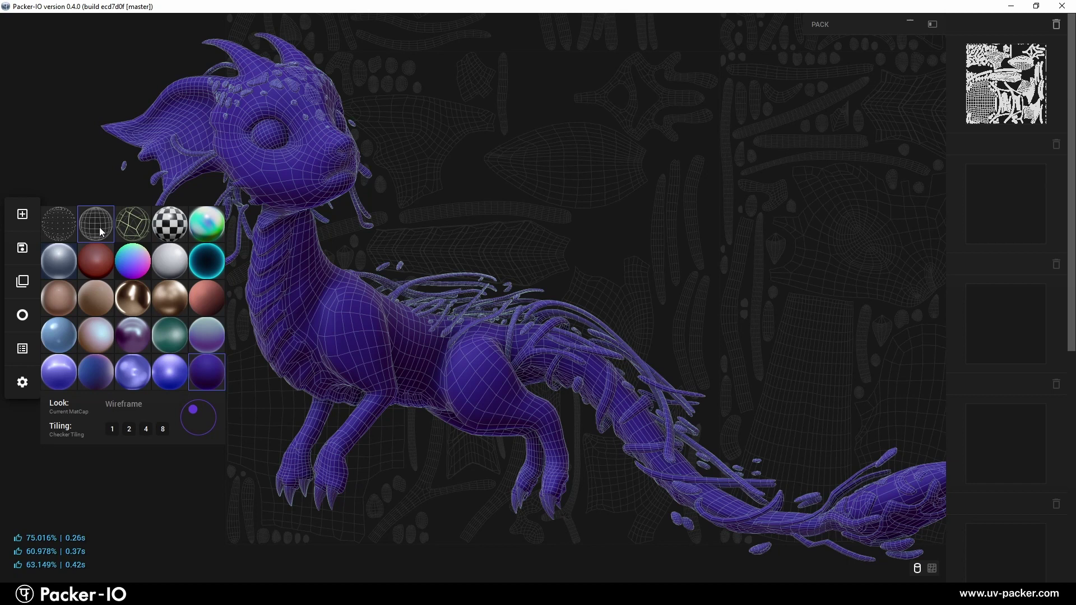
pyautogui.click(135, 234)
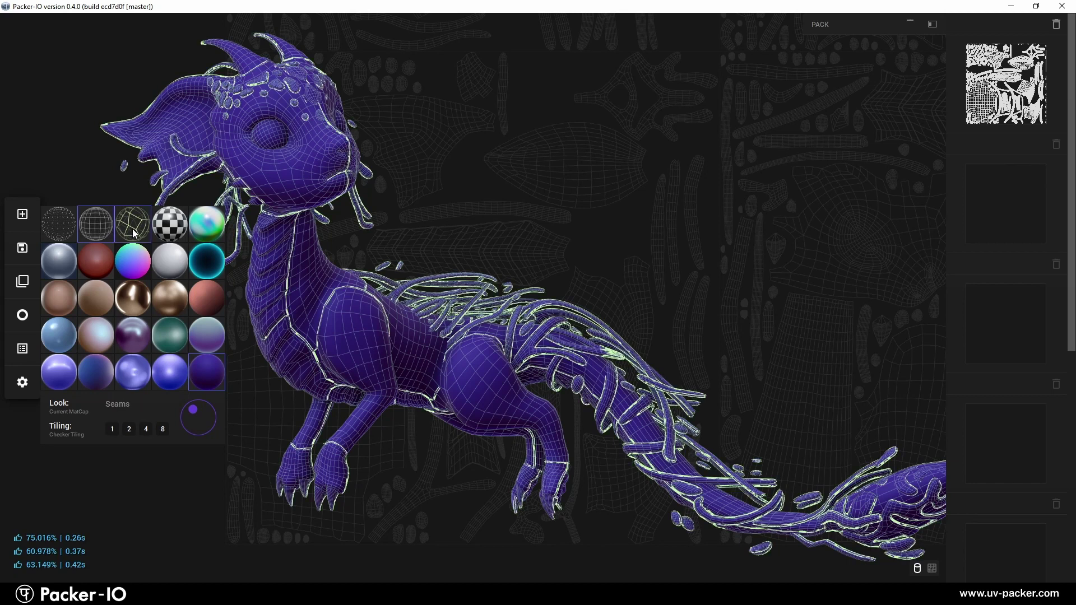
pyautogui.click(207, 231)
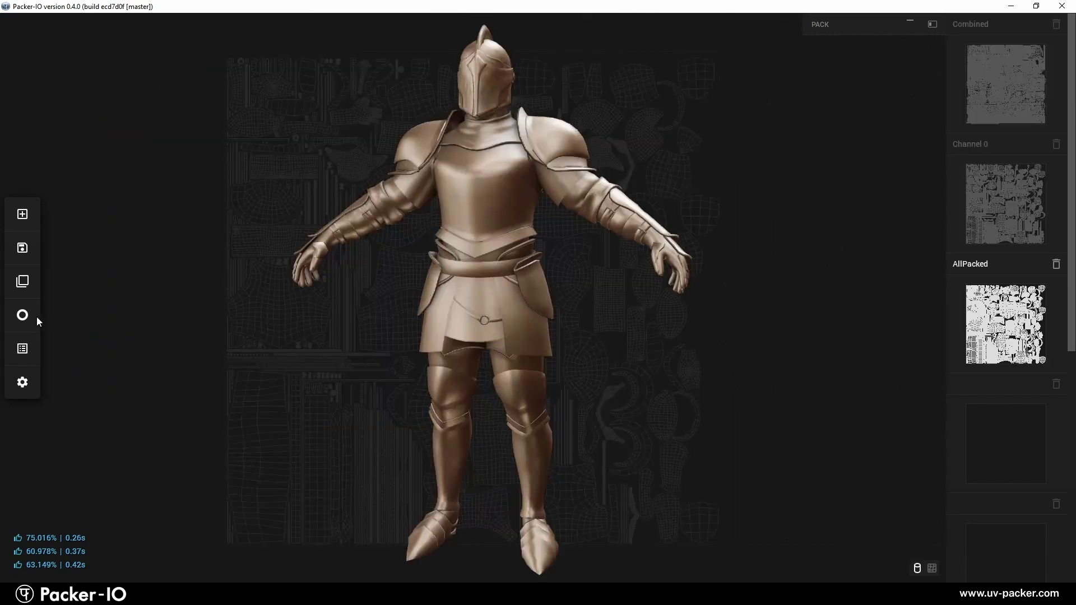
# Apply the checker map to the knight, raise tiling through 2, 4 to 8, and view its back
pyautogui.click(37, 320)
pyautogui.click(179, 237)
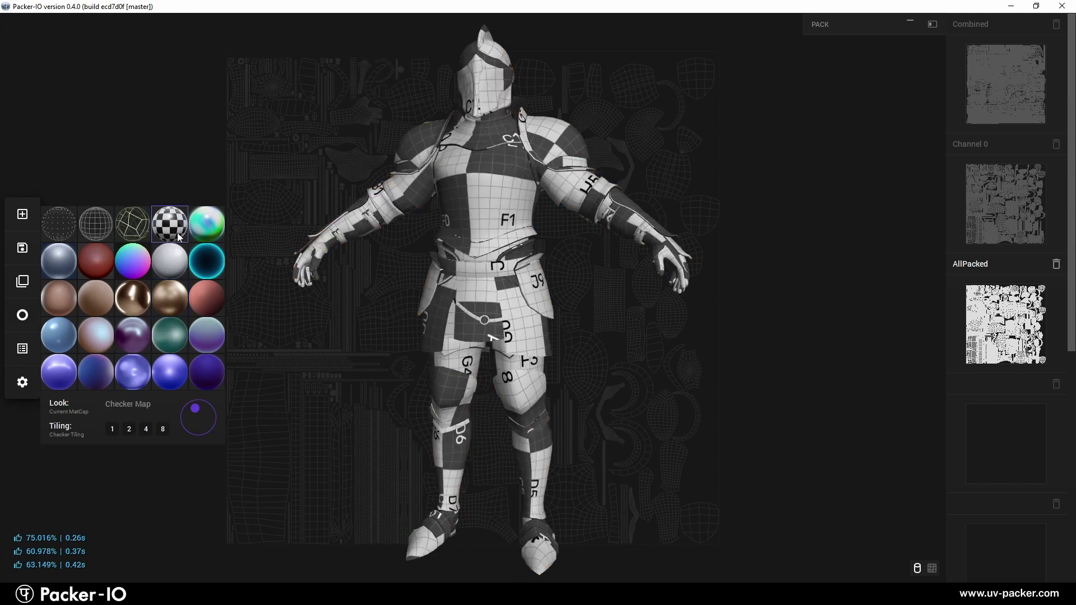
pyautogui.click(129, 429)
pyautogui.click(146, 429)
pyautogui.click(162, 429)
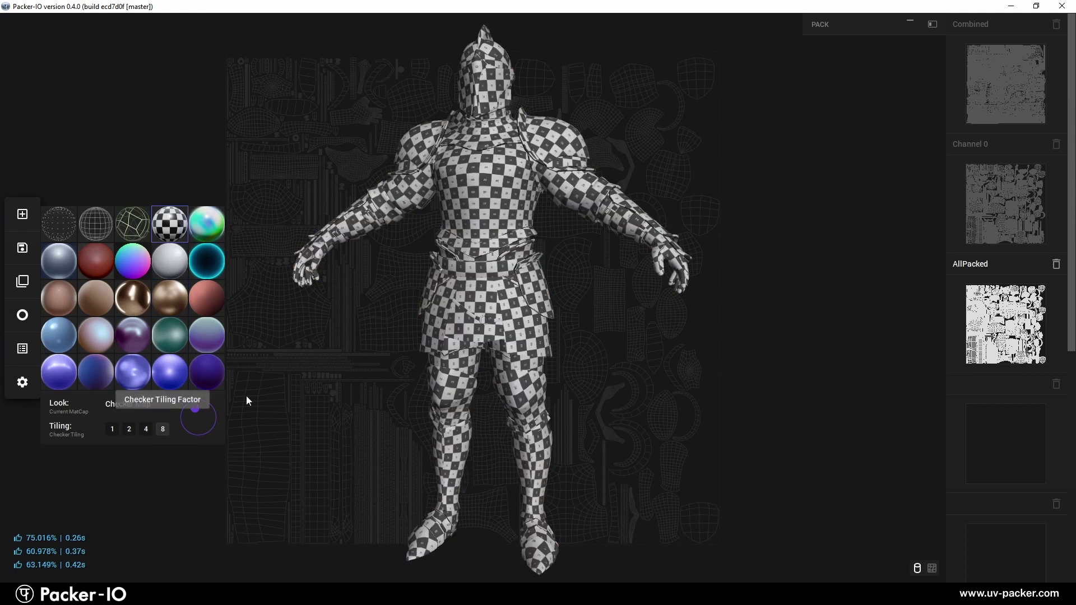
pyautogui.click(396, 288)
pyautogui.moveTo(396, 288); pyautogui.dragTo(313, 285)
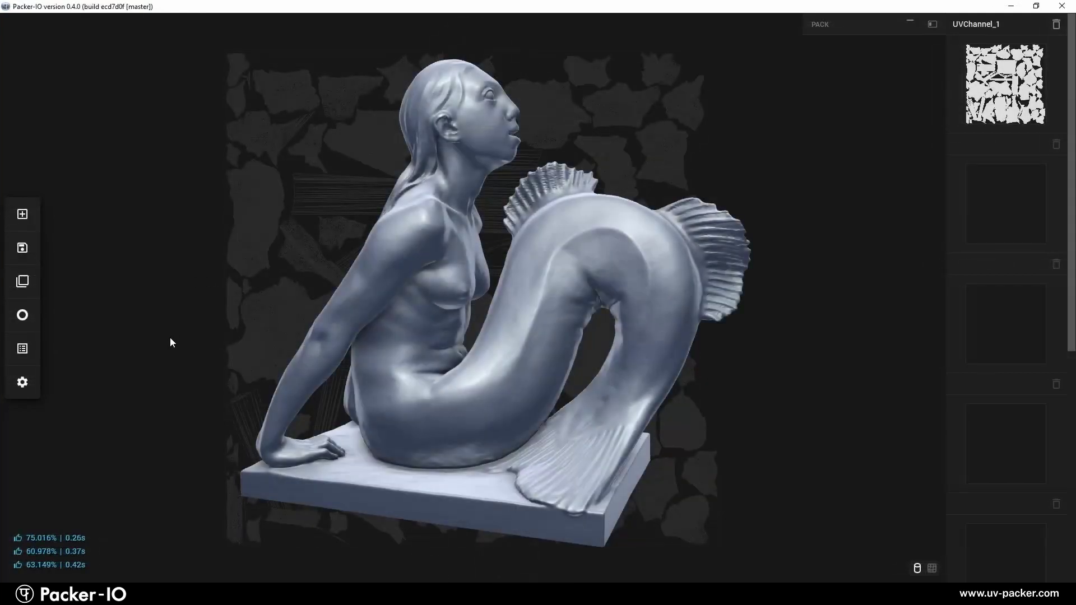
# Shade the mermaid with Rosé, Sand, another brown matcap, then Champagne Rough
pyautogui.click(23, 315)
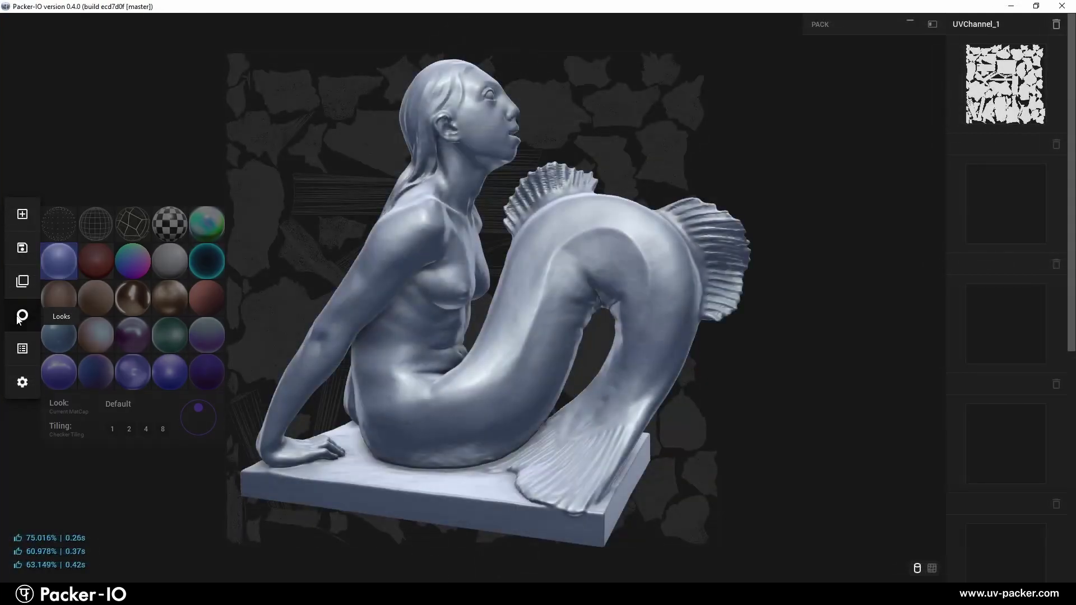
pyautogui.click(101, 270)
pyautogui.click(67, 298)
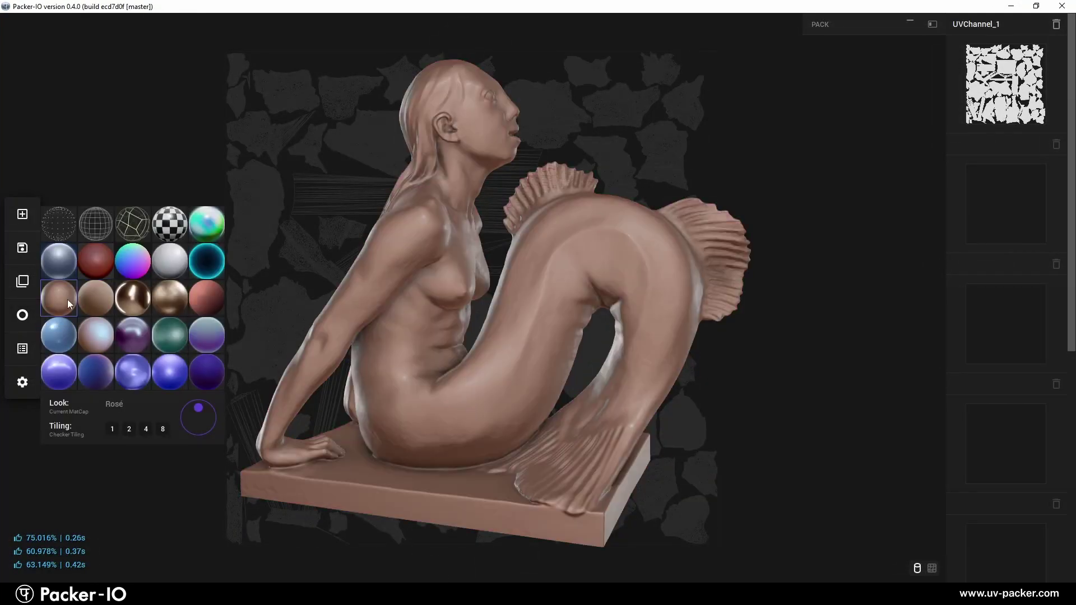
pyautogui.click(94, 302)
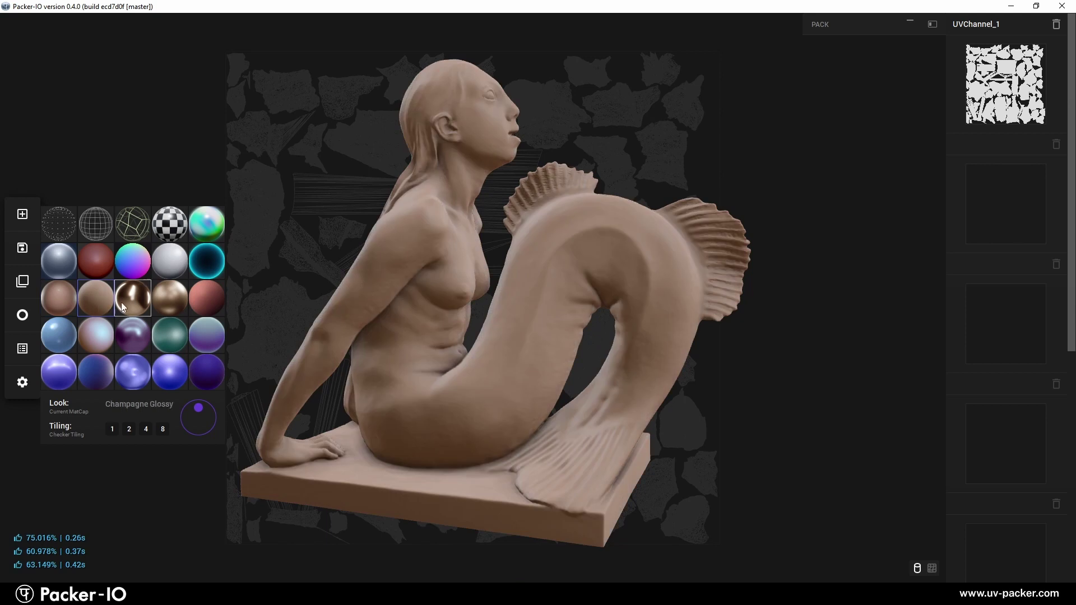
pyautogui.click(170, 298)
# Continue through Metal Rough, lavender, Blueberry and Peacock, ending on the Pink matcap
pyautogui.click(170, 329)
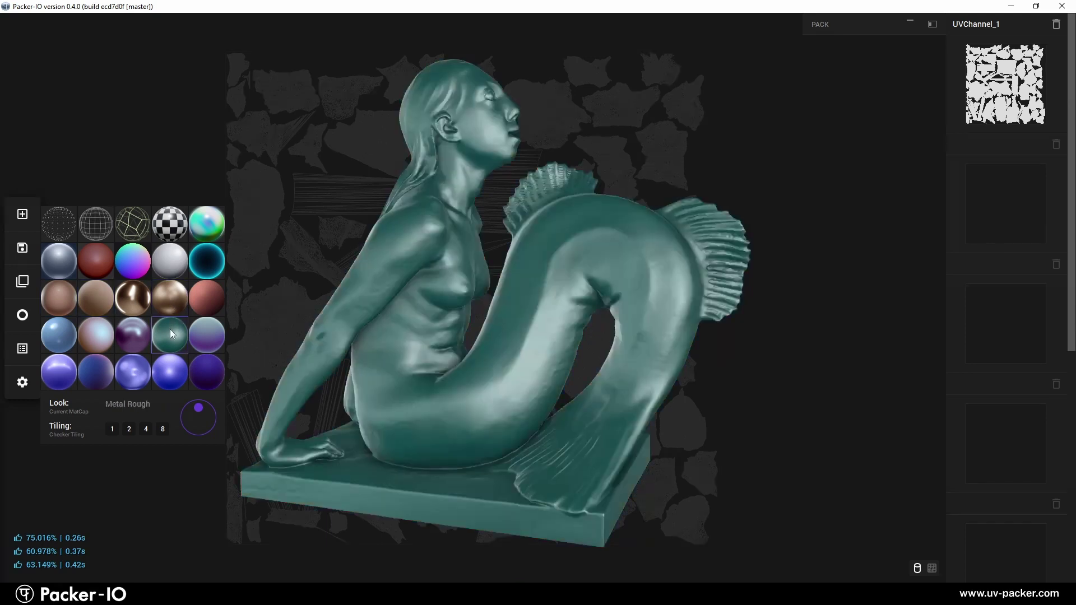
pyautogui.click(204, 334)
pyautogui.click(73, 375)
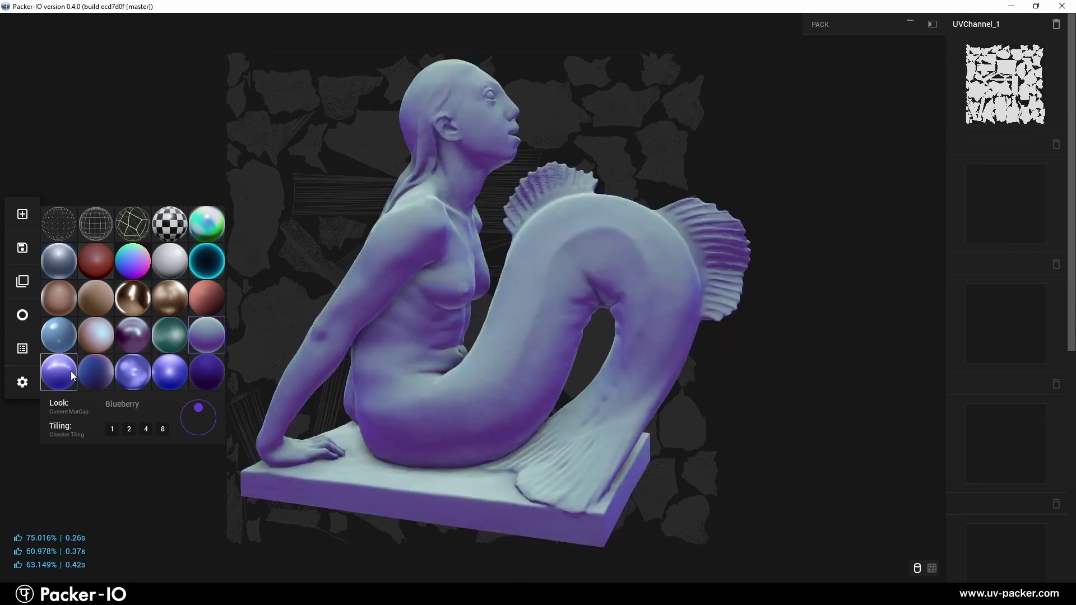
pyautogui.click(134, 367)
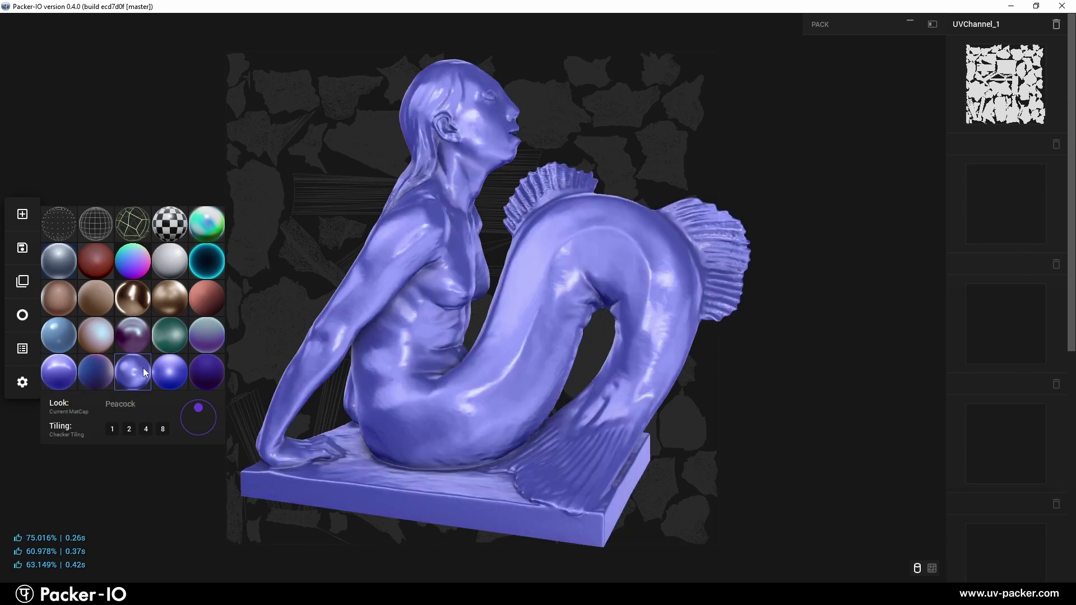
pyautogui.scroll(-1, 145, 370)
pyautogui.click(200, 372)
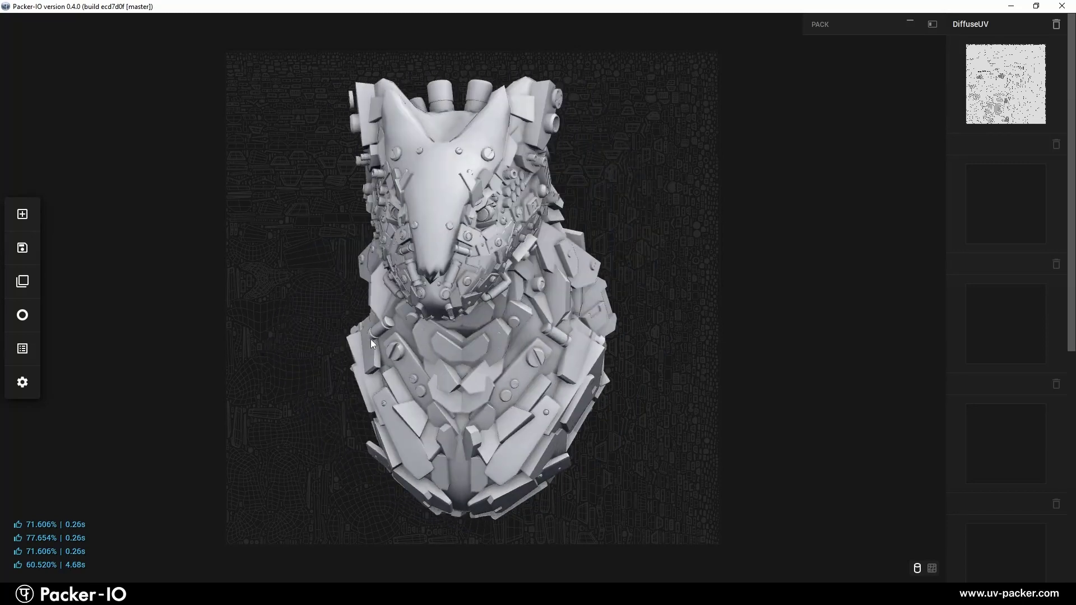
# Close the Looks palette and turn the Buddha statue to face front
pyautogui.click(23, 315)
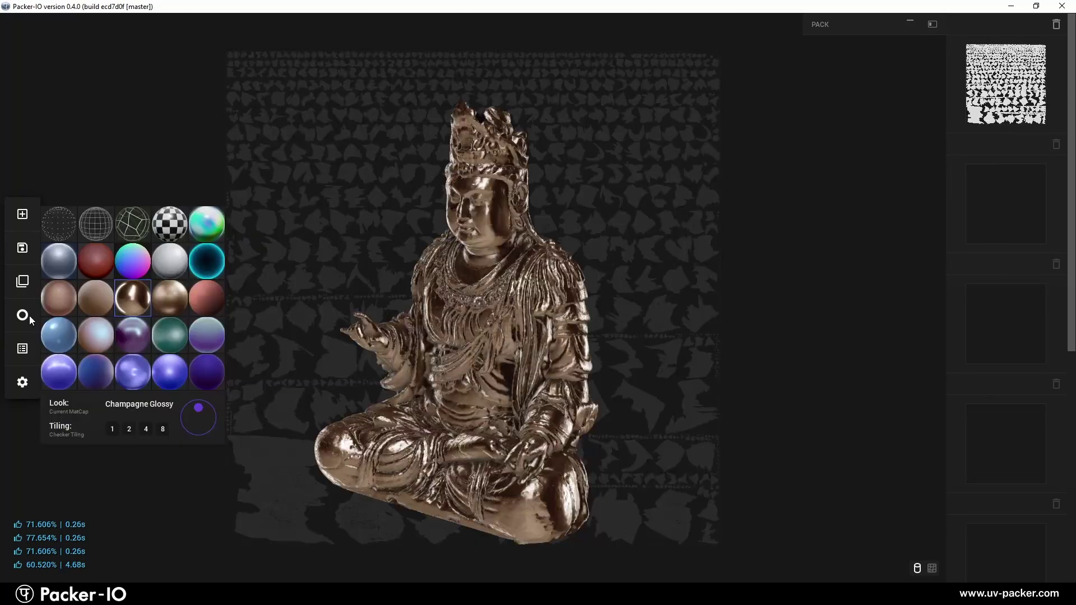
pyautogui.click(29, 315)
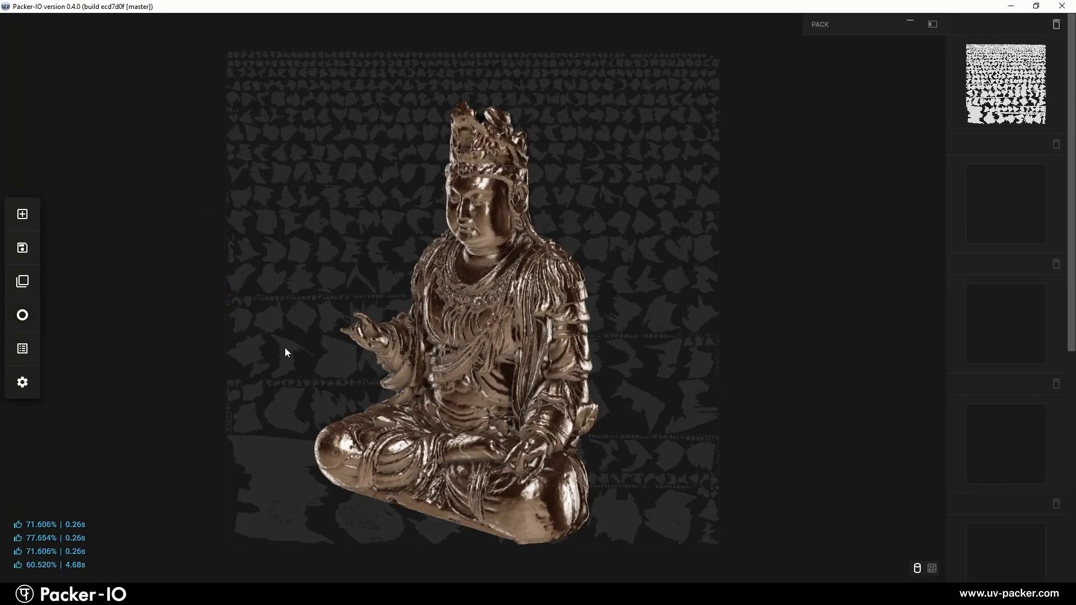
pyautogui.moveTo(285, 347); pyautogui.dragTo(321, 355)
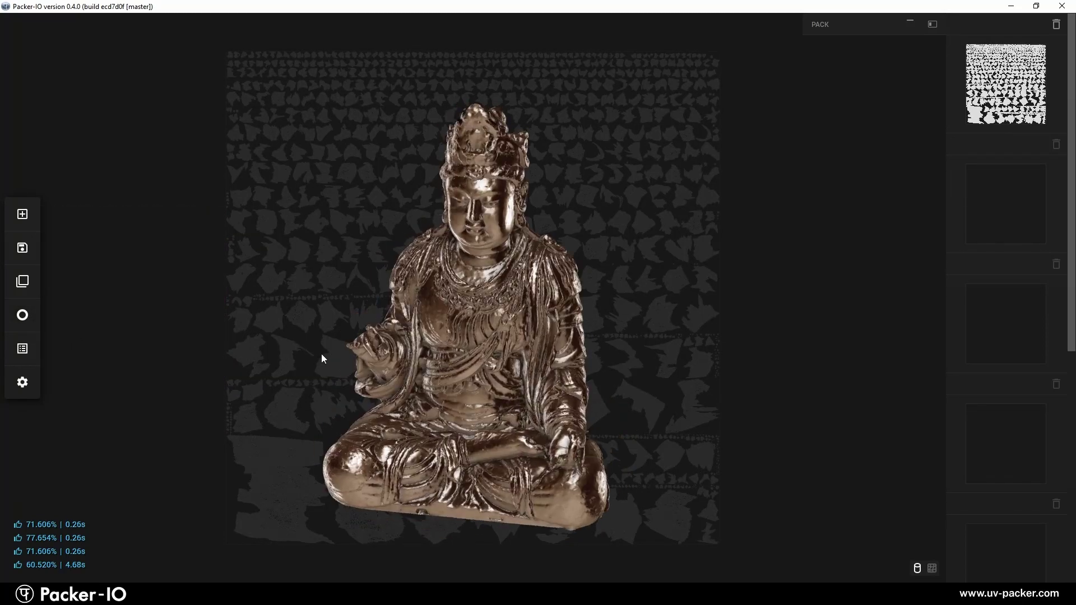
# Apply the Default, White and Breeze matcaps to the Buddha statue
pyautogui.click(23, 315)
pyautogui.click(59, 261)
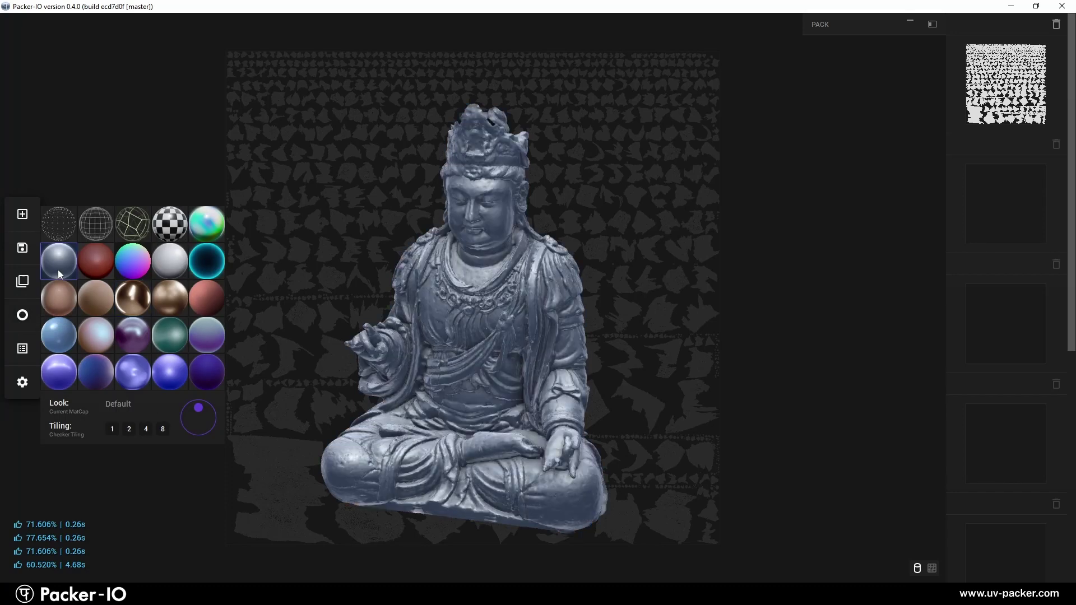
pyautogui.click(167, 274)
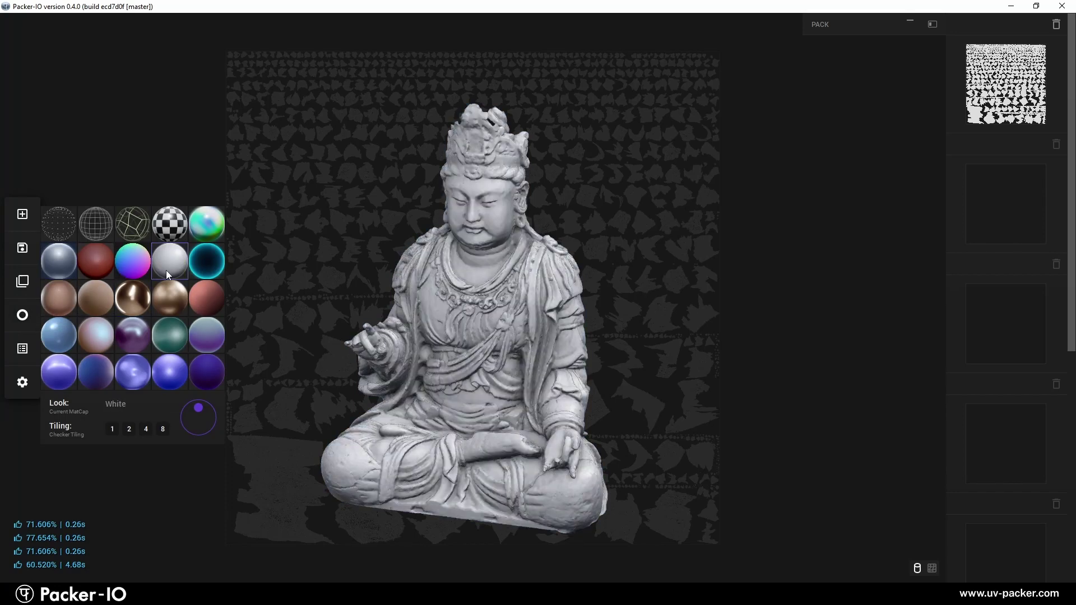
pyautogui.click(102, 343)
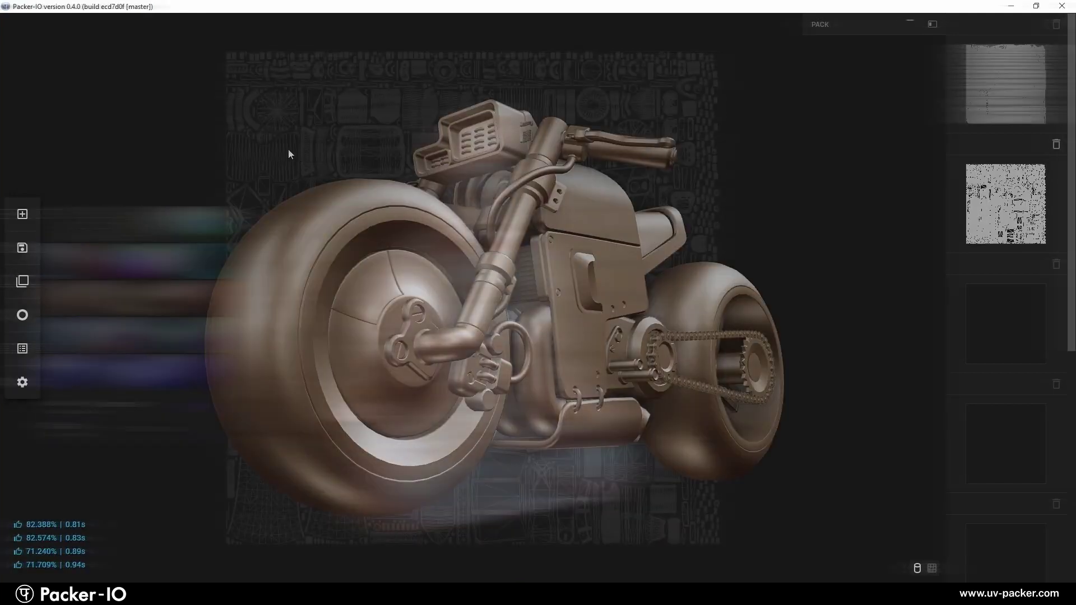
pyautogui.click(24, 317)
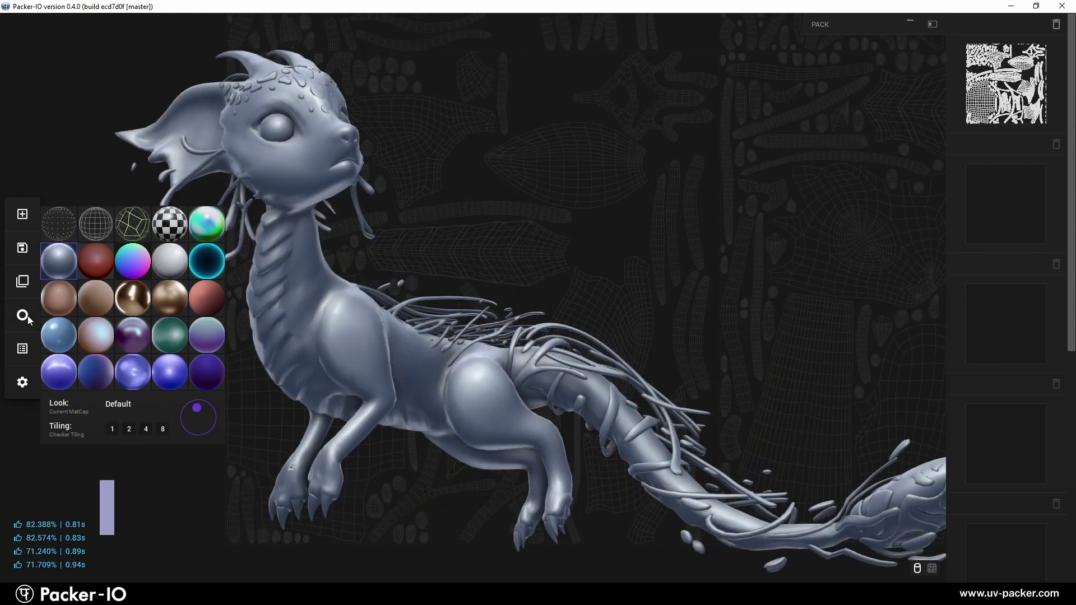
# Try White, X-Ray, Champagne Glossy and Breeze on the creature, settling on Bubblegum
pyautogui.click(176, 273)
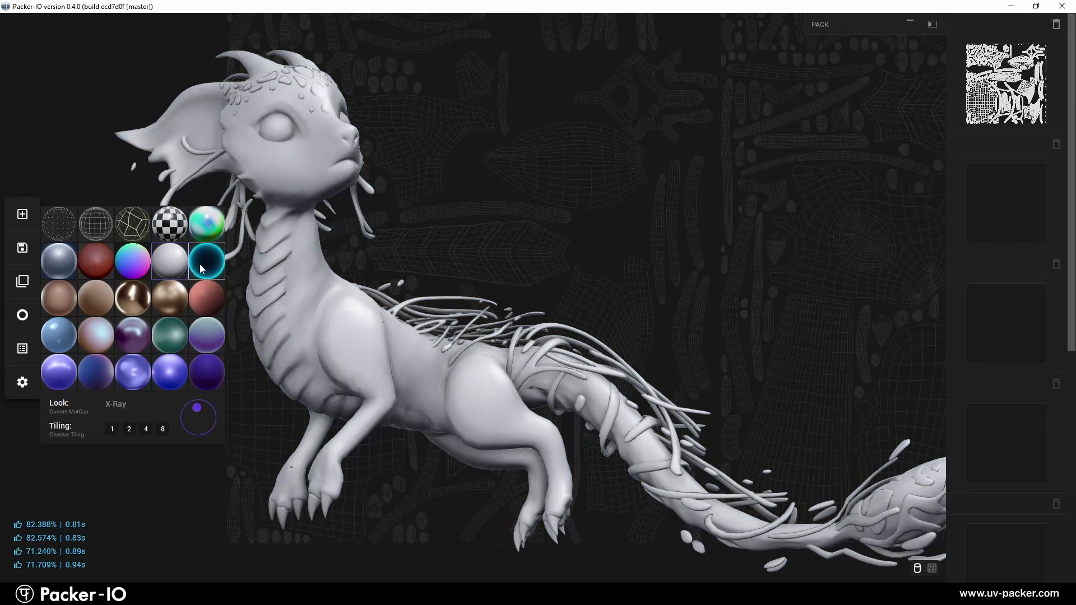
pyautogui.click(202, 269)
pyautogui.click(139, 304)
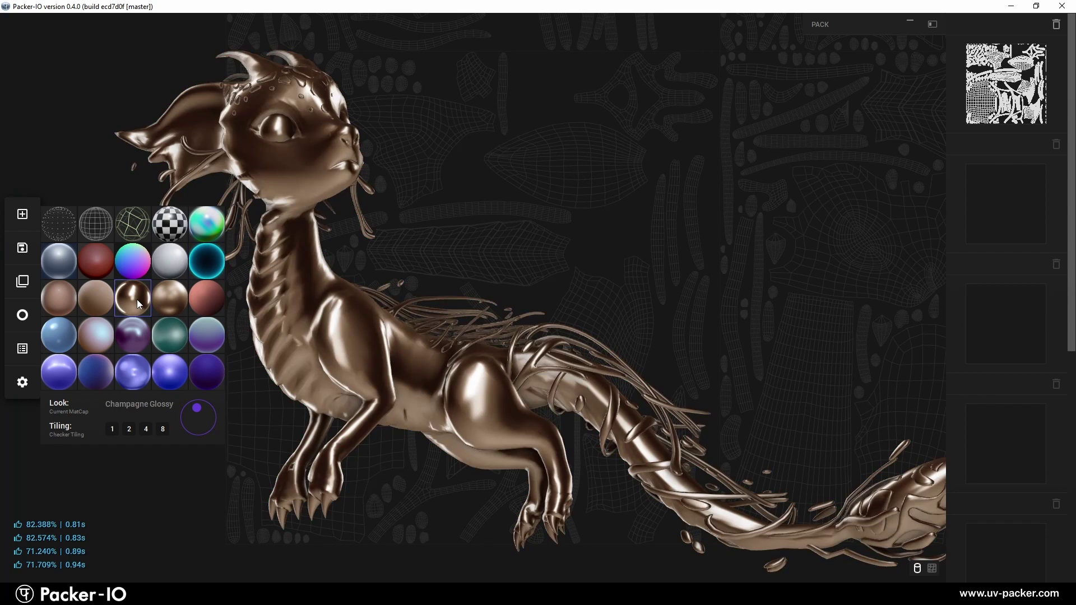
pyautogui.click(98, 335)
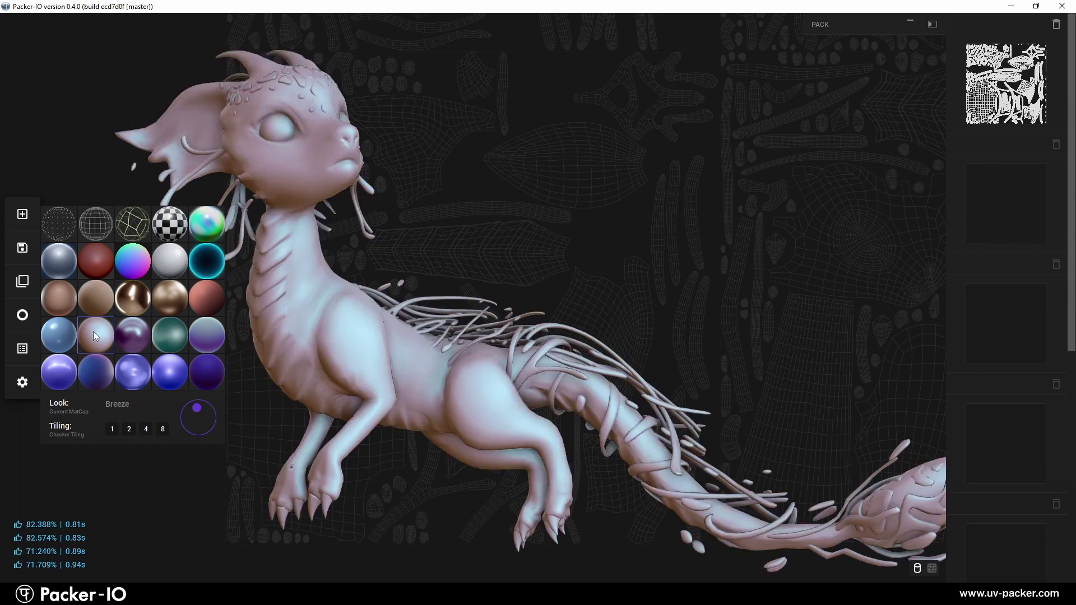
pyautogui.click(67, 344)
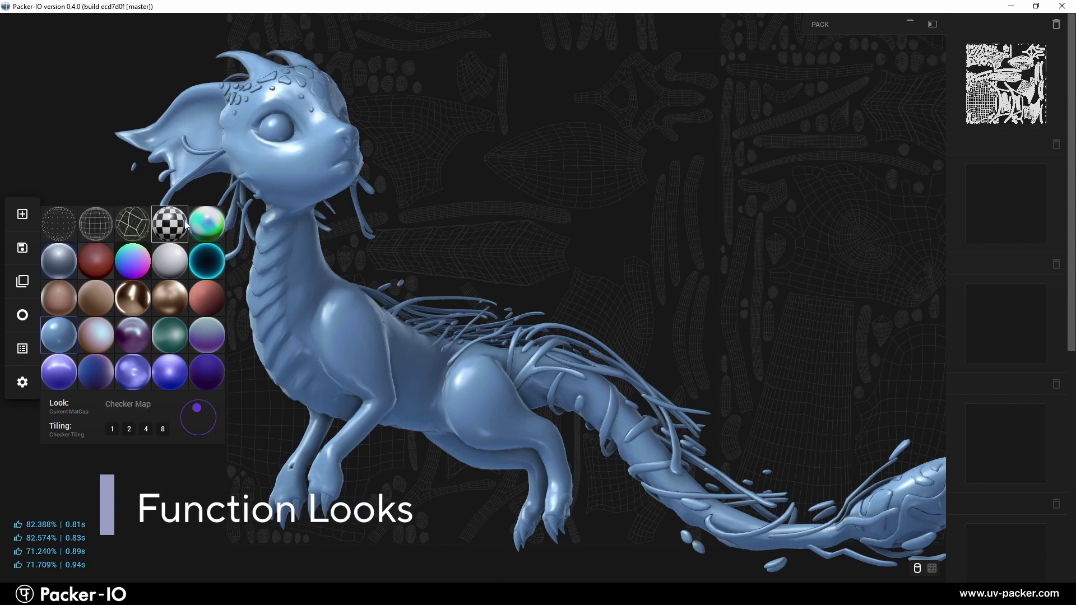
# Load the Exp_Dwarf knight from the Stash gallery and view it as a point cloud
pyautogui.click(27, 285)
pyautogui.click(755, 196)
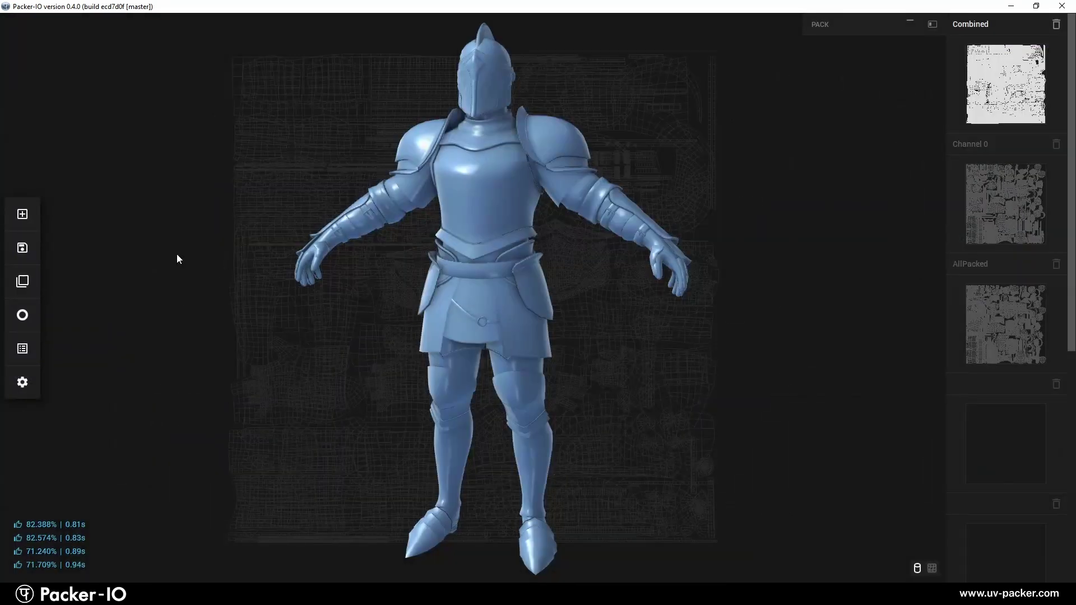
pyautogui.moveTo(22, 315)
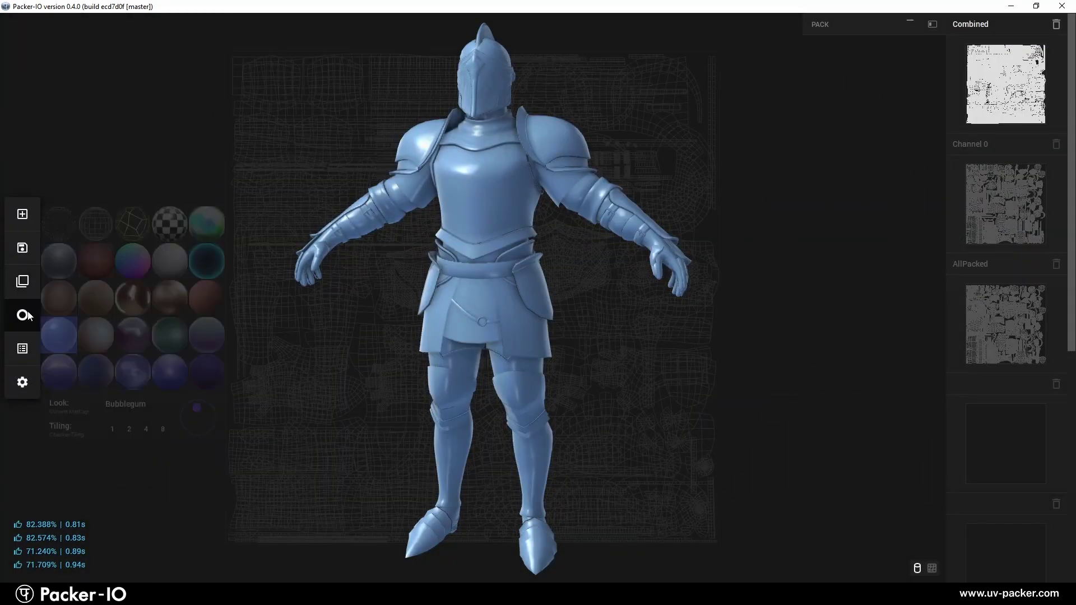
pyautogui.click(67, 228)
pyautogui.moveTo(378, 301); pyautogui.dragTo(360, 334)
pyautogui.scroll(5, 492, 292)
pyautogui.scroll(-5, 400, 255)
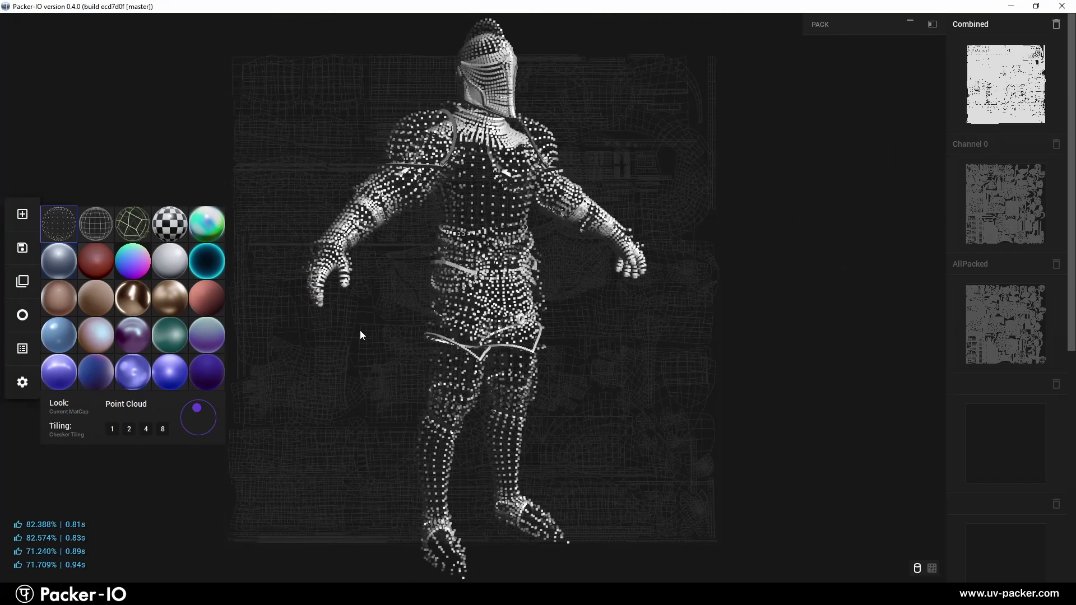
# Add a wireframe overlay to the knight and shade it with the purple Galaxy matcap
pyautogui.click(96, 223)
pyautogui.scroll(5, 519, 232)
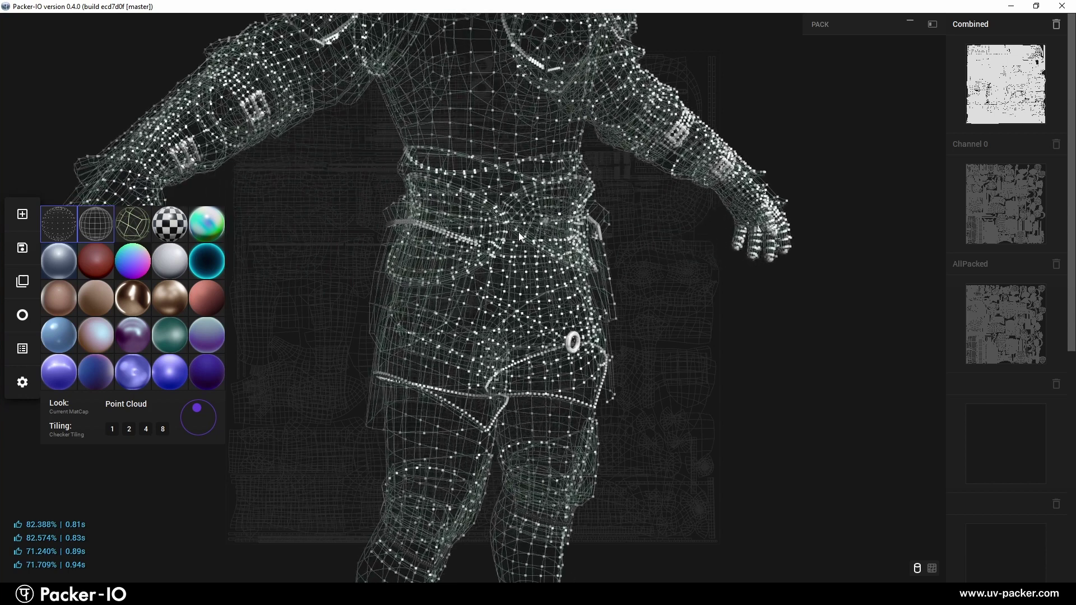
pyautogui.scroll(2, 519, 231)
pyautogui.click(212, 374)
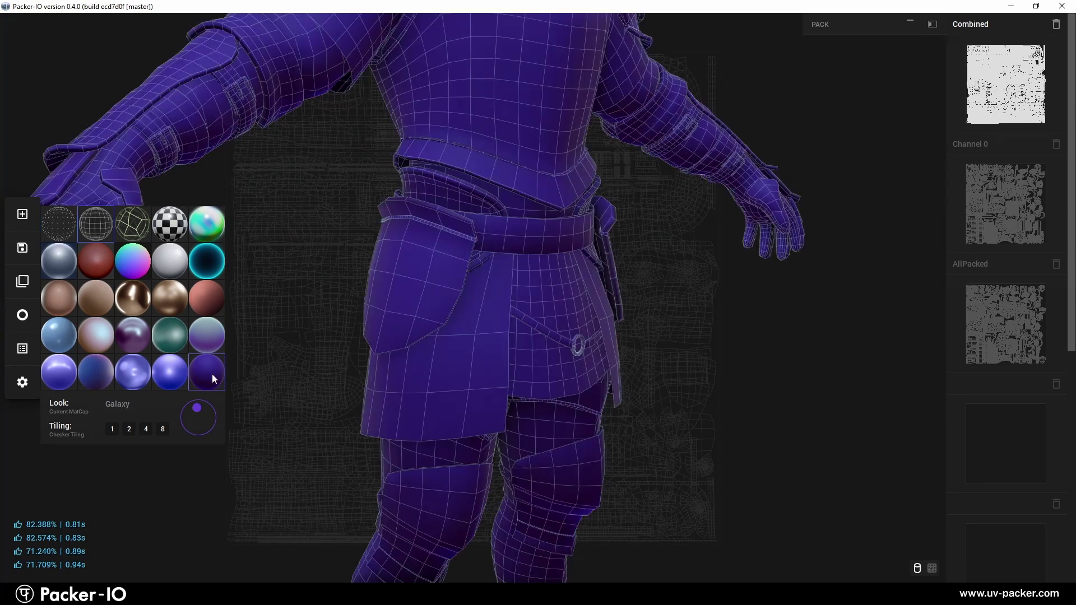
pyautogui.scroll(-5, 522, 306)
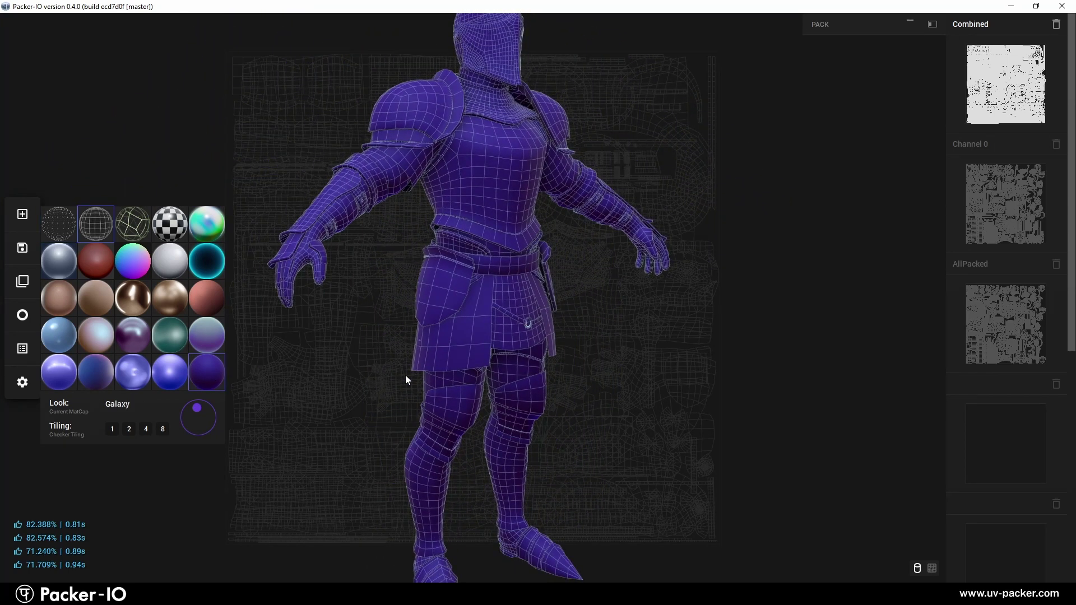
pyautogui.moveTo(497, 330); pyautogui.dragTo(461, 332)
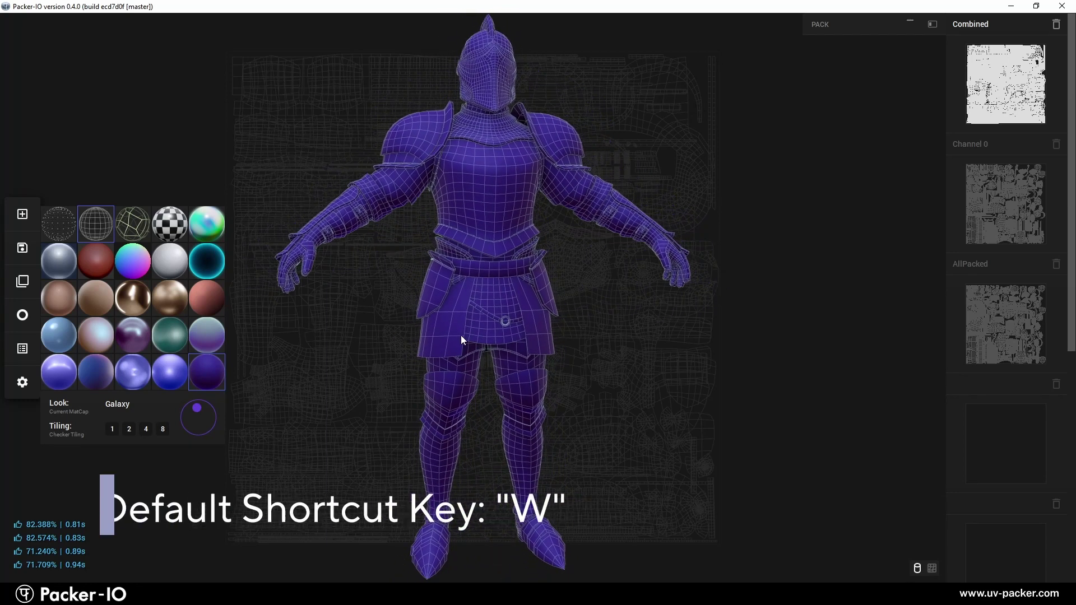
# Check the knight's green seam outlines, then switch to the checker map with seams off
pyautogui.click(133, 225)
pyautogui.moveTo(418, 291)
pyautogui.mouseDown()
pyautogui.moveTo(705, 288)
pyautogui.moveTo(426, 296)
pyautogui.moveTo(240, 284)
pyautogui.moveTo(422, 282)
pyautogui.mouseUp()
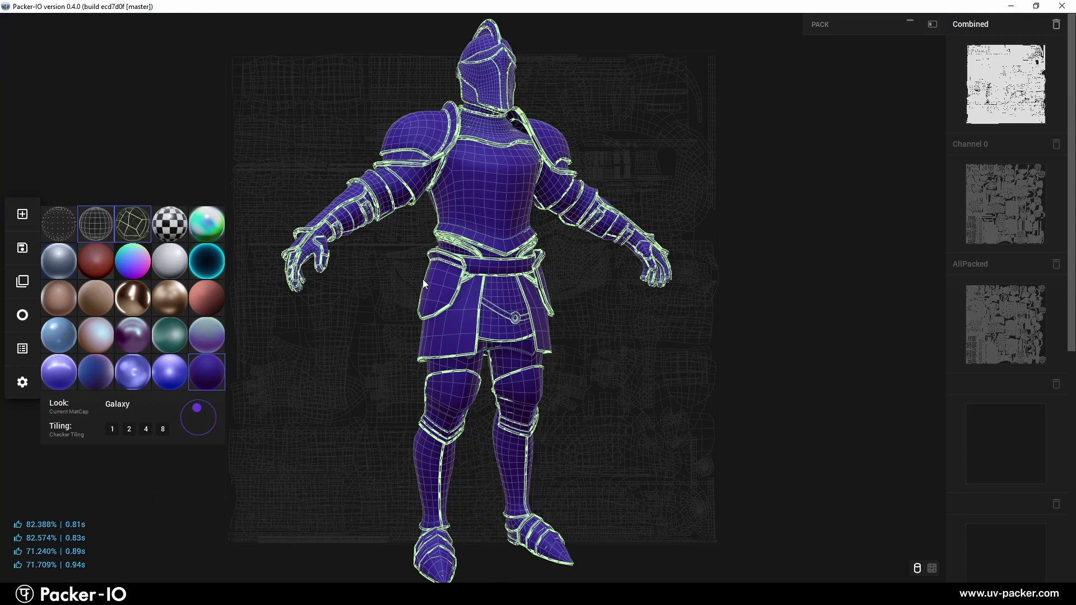
pyautogui.click(169, 226)
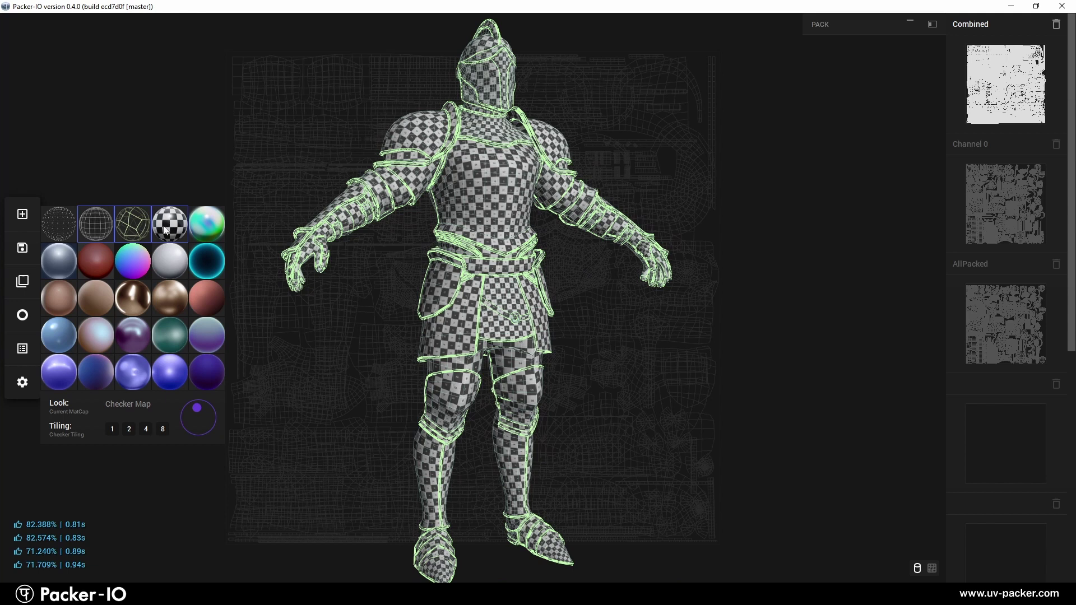
pyautogui.click(131, 217)
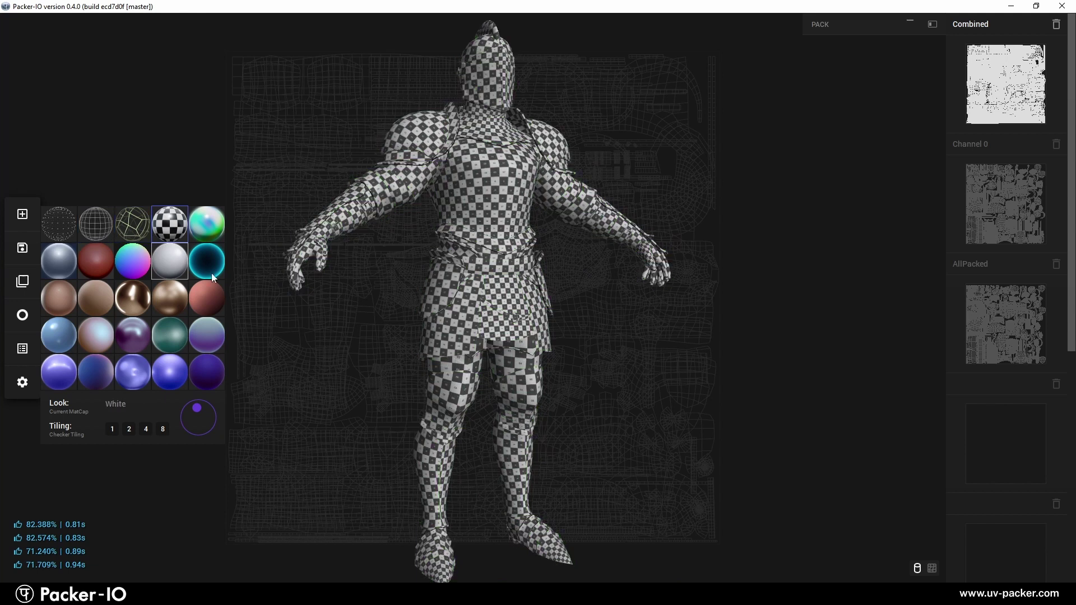
pyautogui.moveTo(461, 274); pyautogui.dragTo(486, 270)
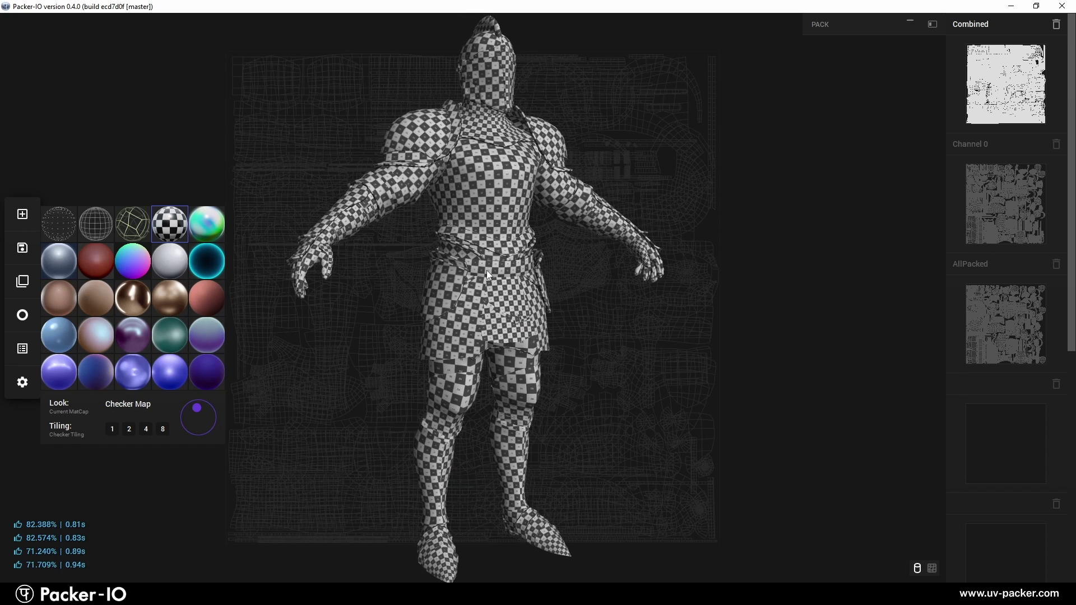
# Load caeckuka.obj and step its checker tiling through 1, 2, 4 to 8, hiding the wireframe
pyautogui.click(22, 283)
pyautogui.click(92, 175)
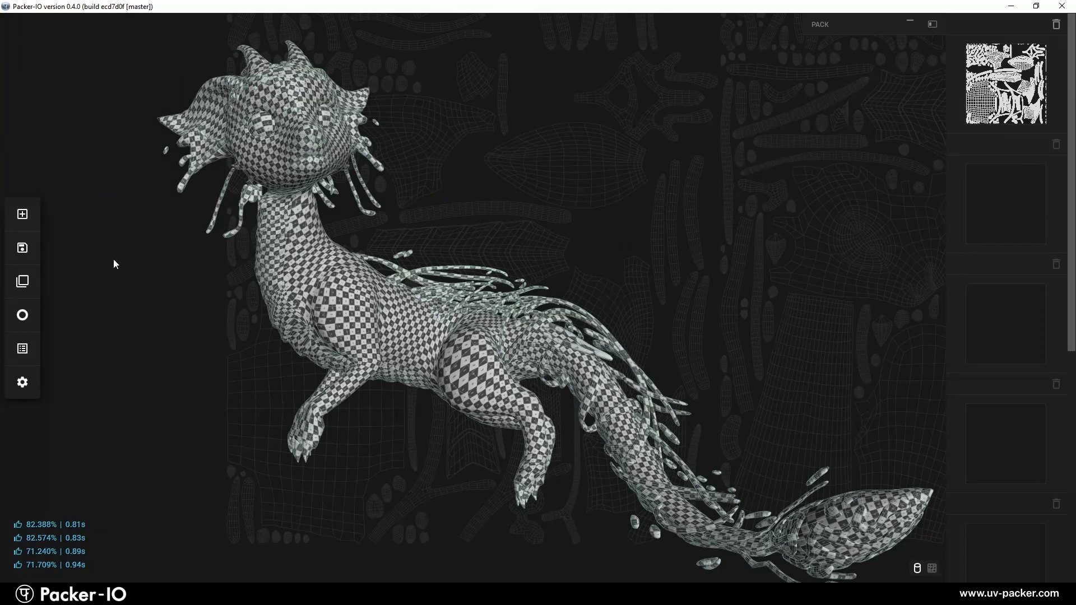
pyautogui.click(23, 315)
pyautogui.click(112, 430)
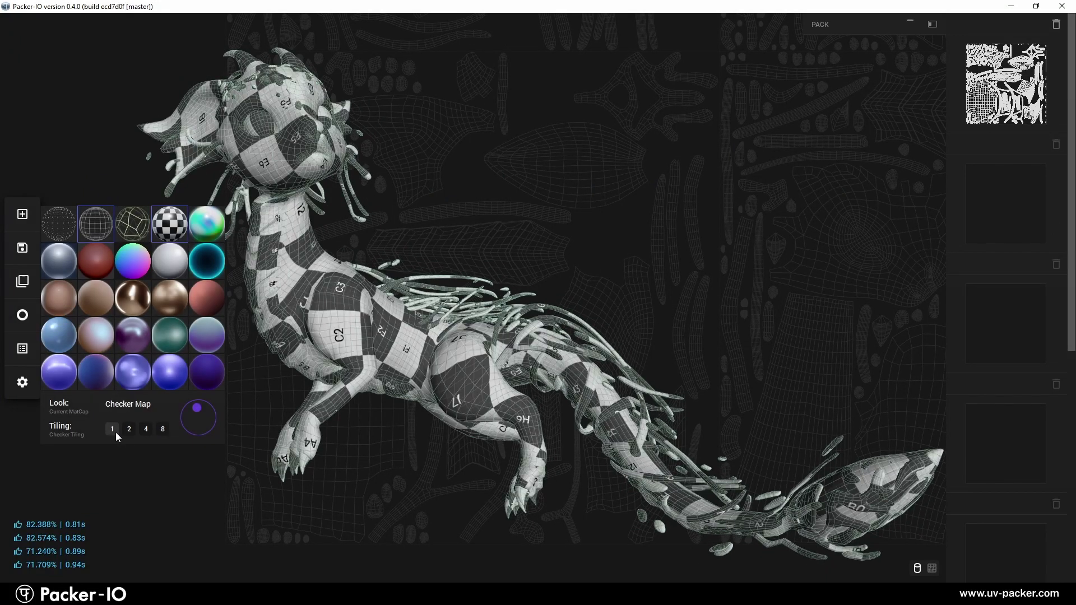
pyautogui.click(129, 430)
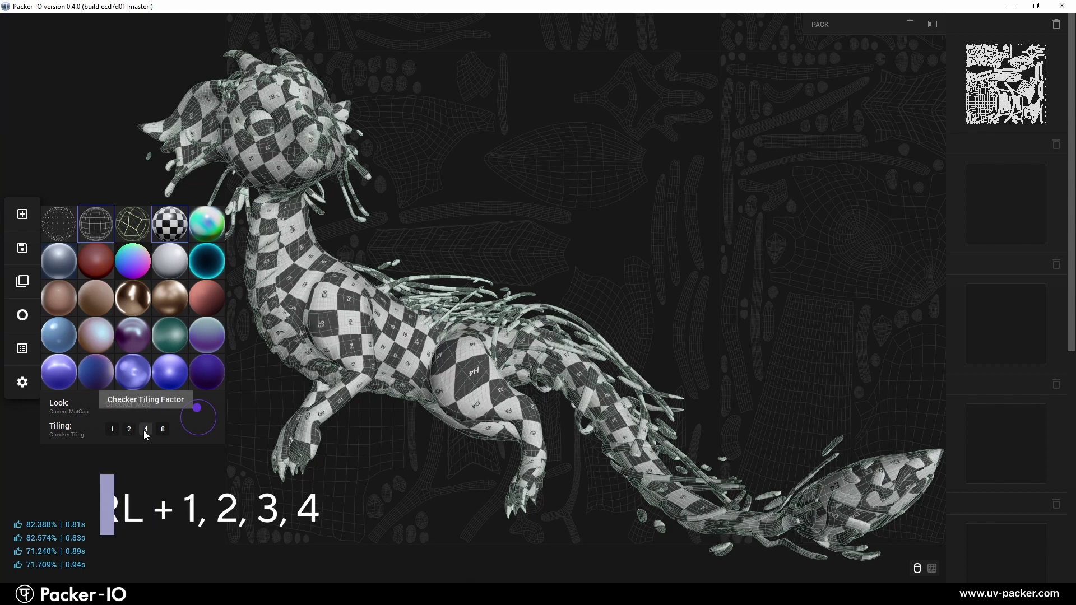
pyautogui.click(146, 430)
pyautogui.click(161, 430)
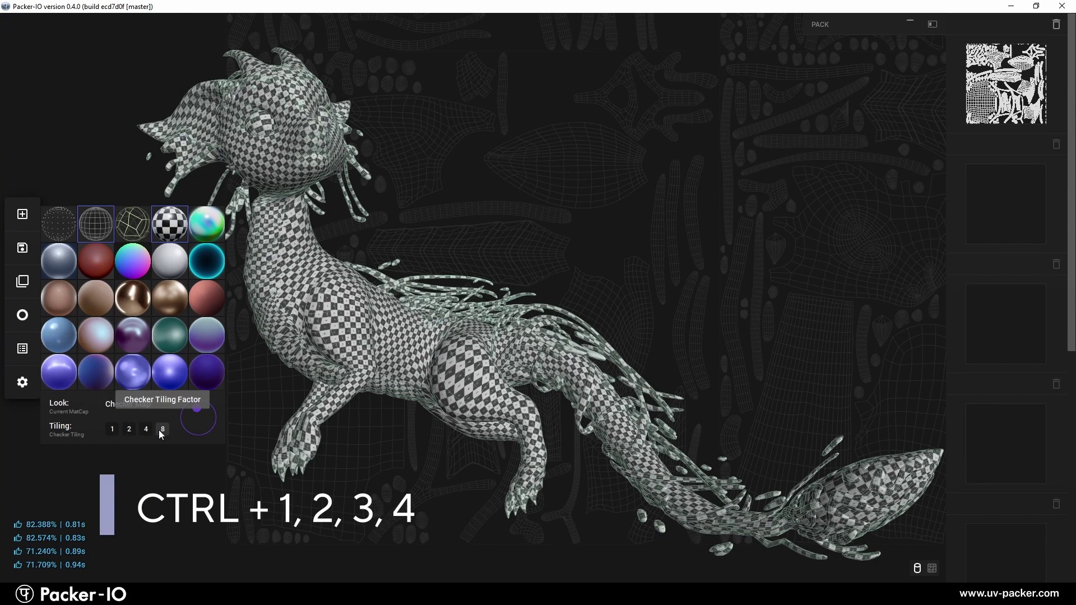
pyautogui.click(24, 317)
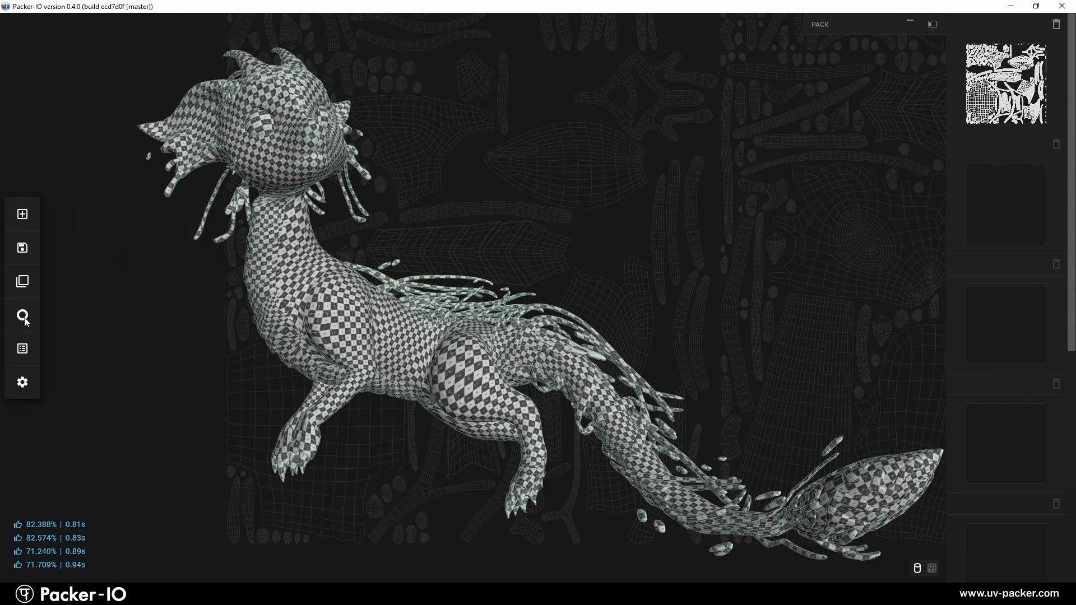
pyautogui.click(24, 318)
pyautogui.scroll(2, 166, 276)
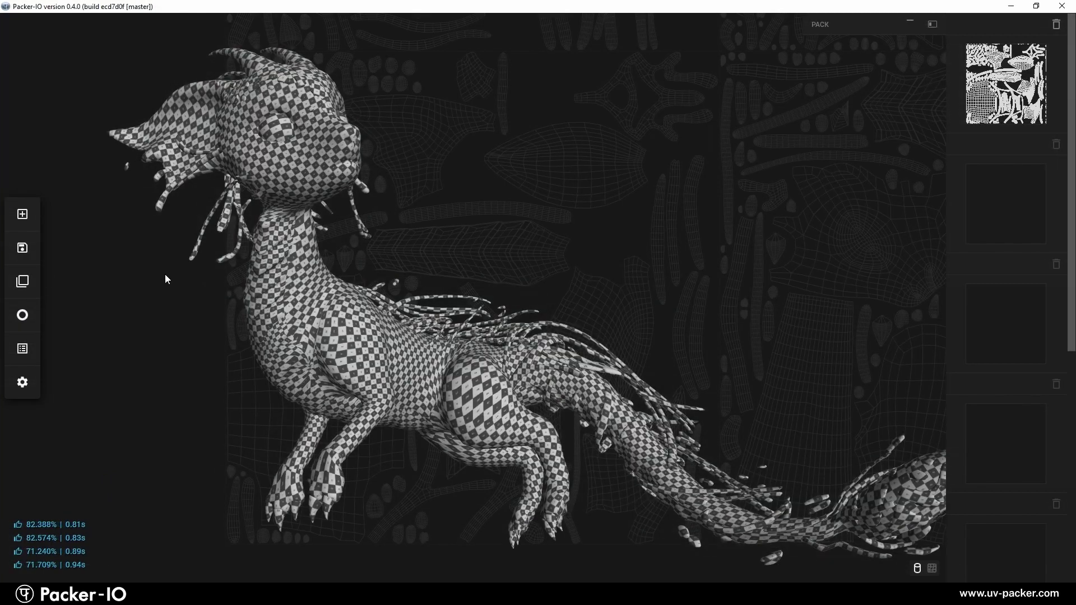
# Apply the Stretch look and inspect the creature's red distorted areas around its neck and shoulder
pyautogui.click(32, 316)
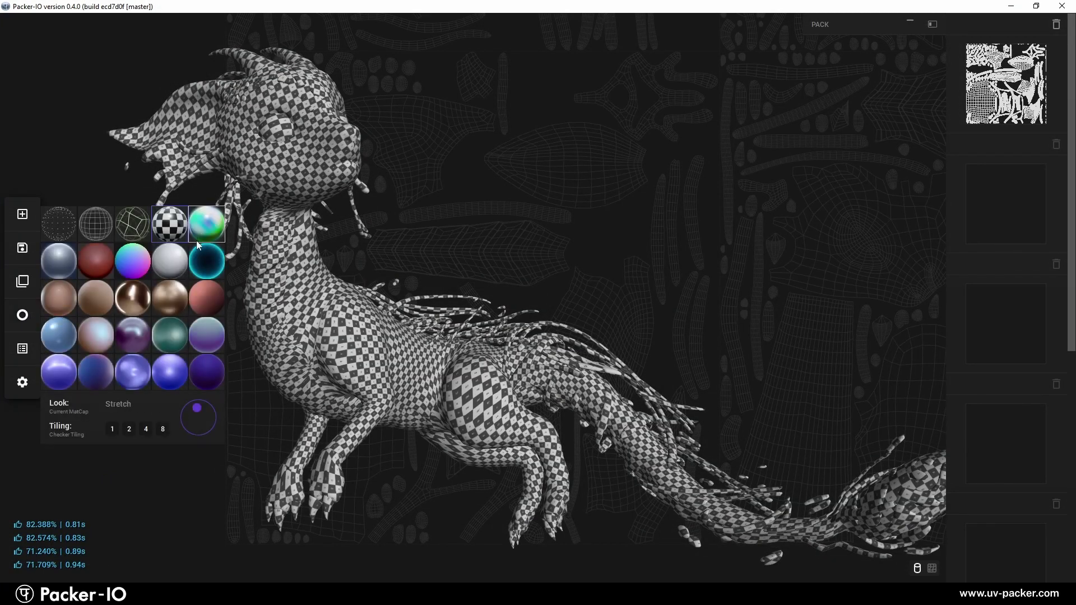
pyautogui.click(213, 234)
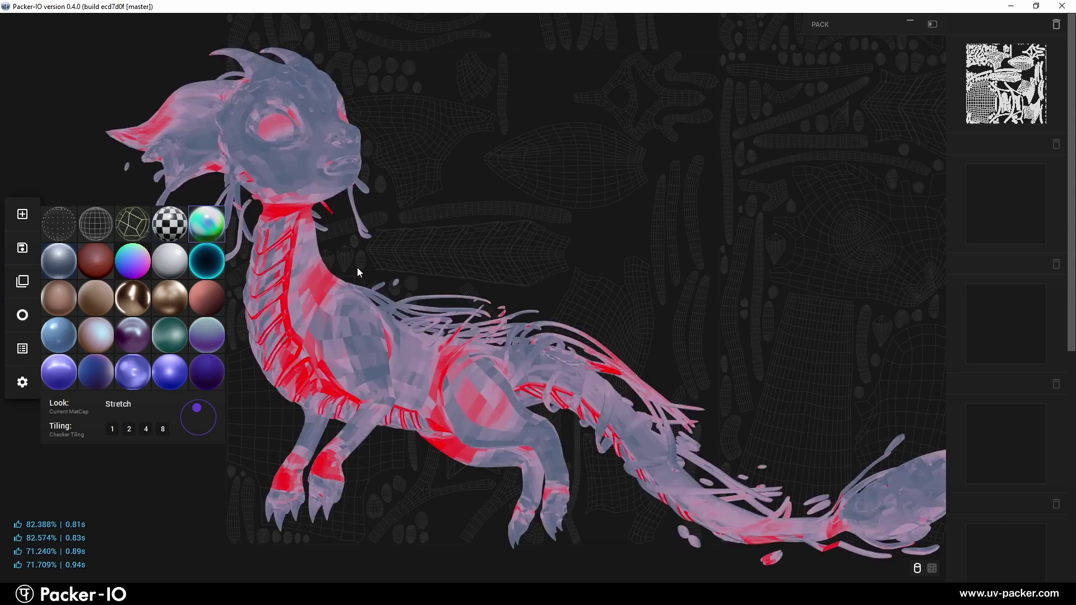
pyautogui.moveTo(358, 272); pyautogui.dragTo(426, 267)
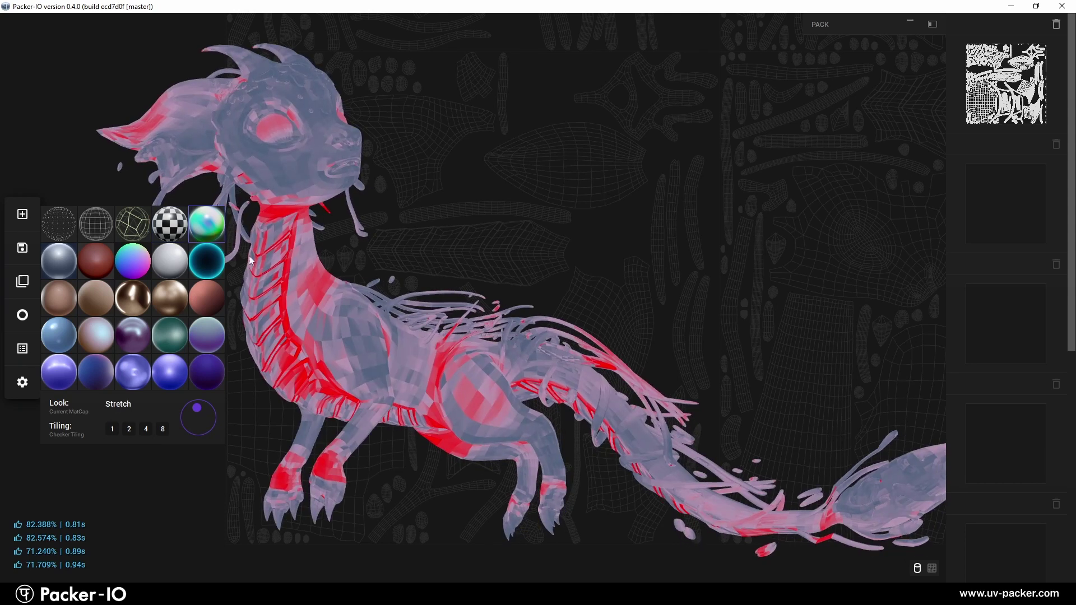
pyautogui.click(27, 316)
pyautogui.moveTo(420, 277); pyautogui.dragTo(487, 269)
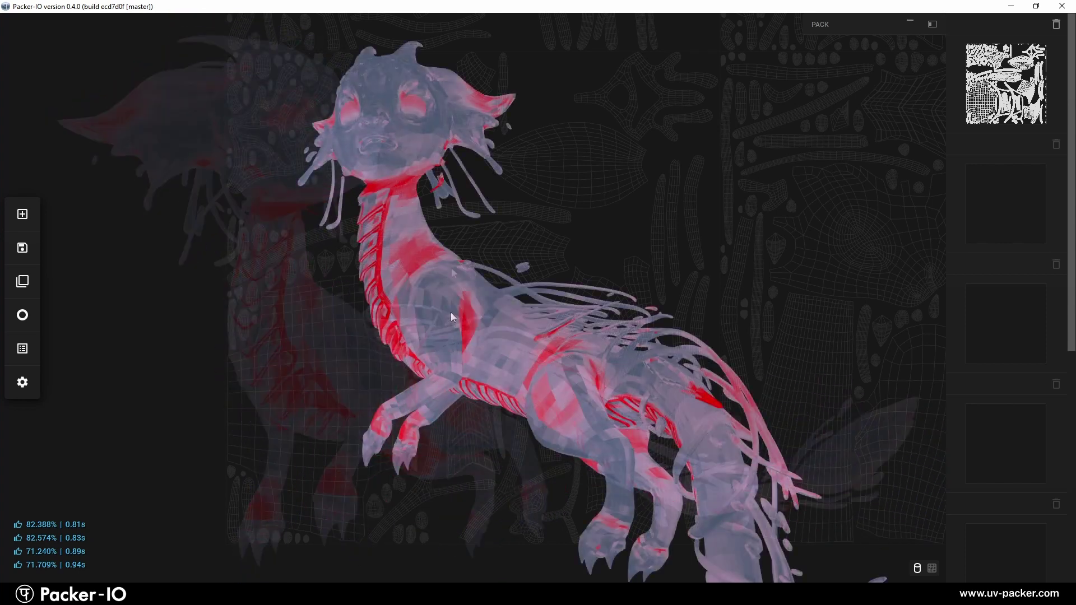
pyautogui.moveTo(469, 302); pyautogui.dragTo(530, 269, button='middle')
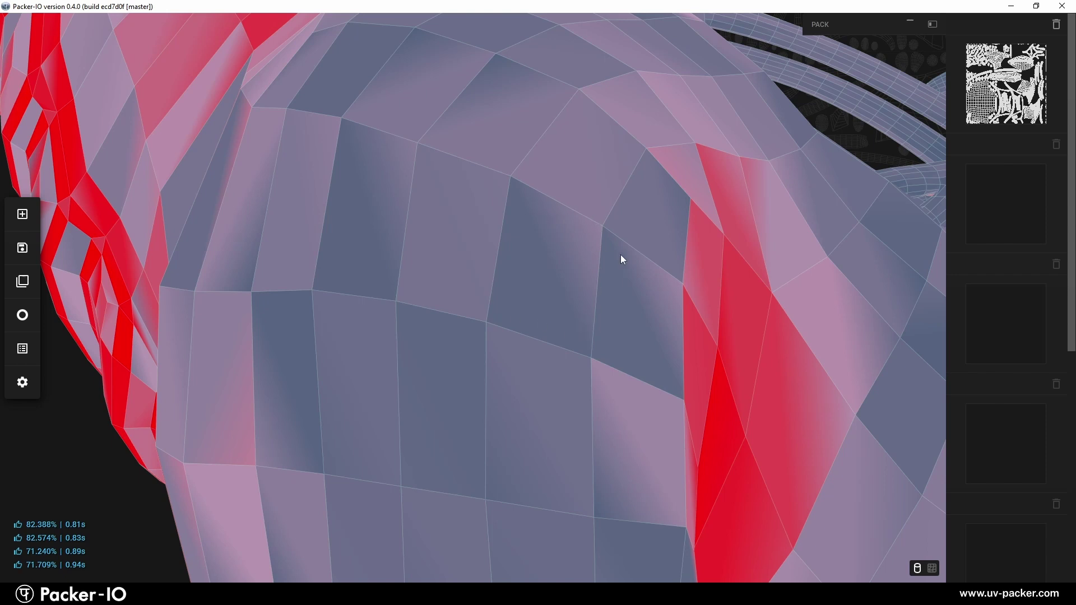
pyautogui.moveTo(620, 254); pyautogui.dragTo(510, 317, button='middle')
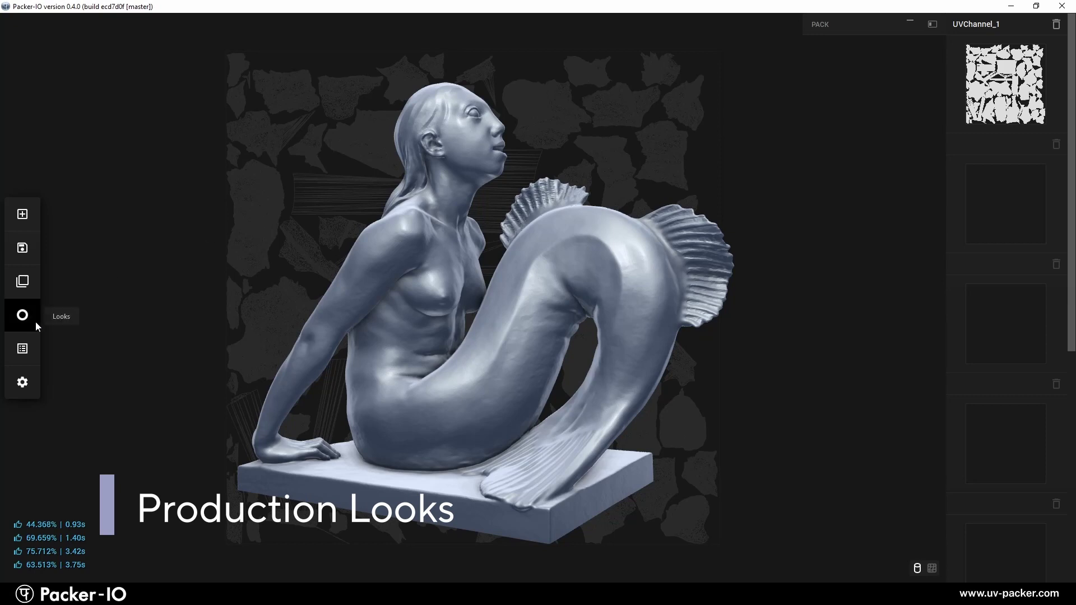
# Apply the grey Default matcap and view the mermaid, car and helmet from different angles
pyautogui.click(36, 321)
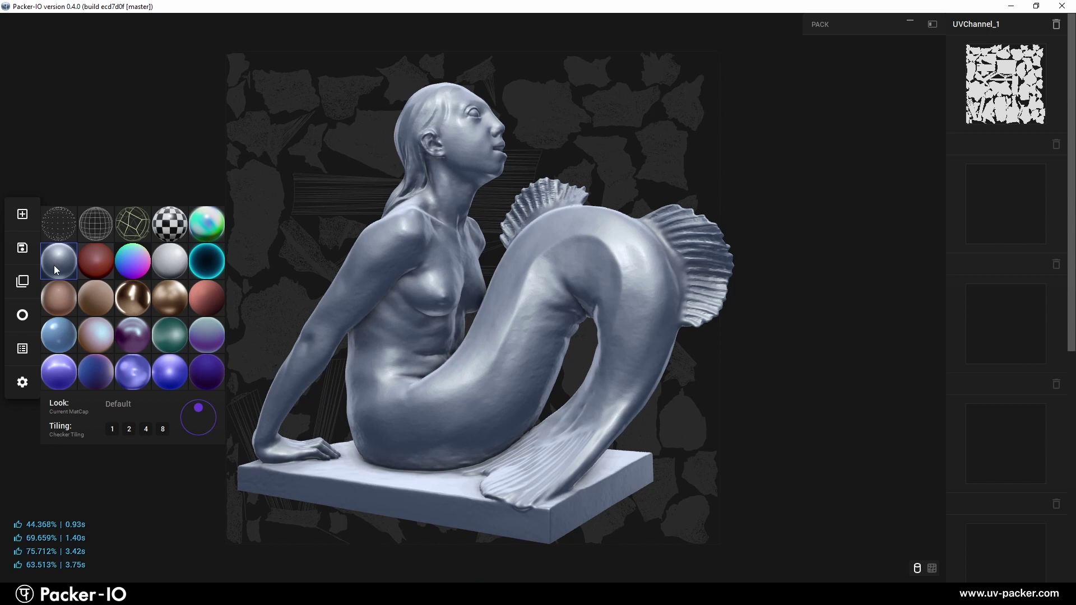
pyautogui.click(454, 310)
pyautogui.moveTo(454, 310); pyautogui.dragTo(288, 306)
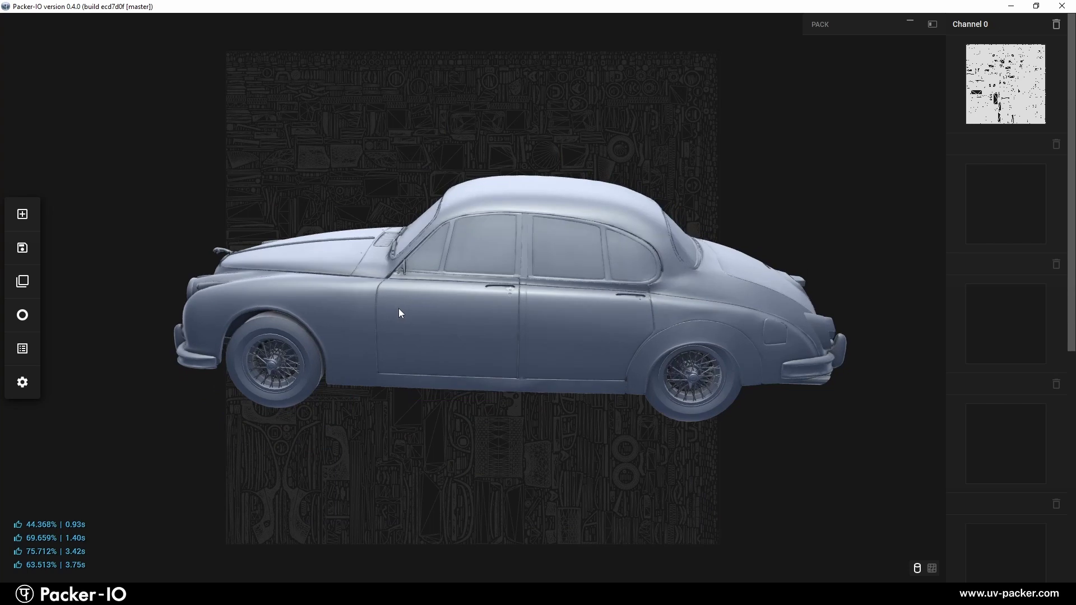
pyautogui.moveTo(398, 308); pyautogui.dragTo(515, 327)
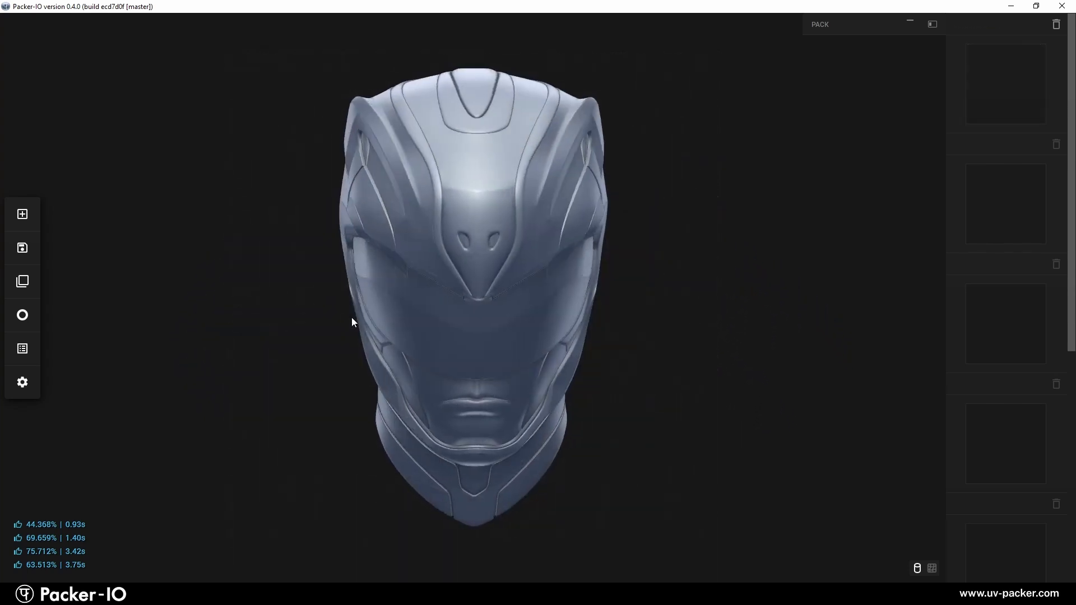
pyautogui.moveTo(352, 318); pyautogui.dragTo(504, 315)
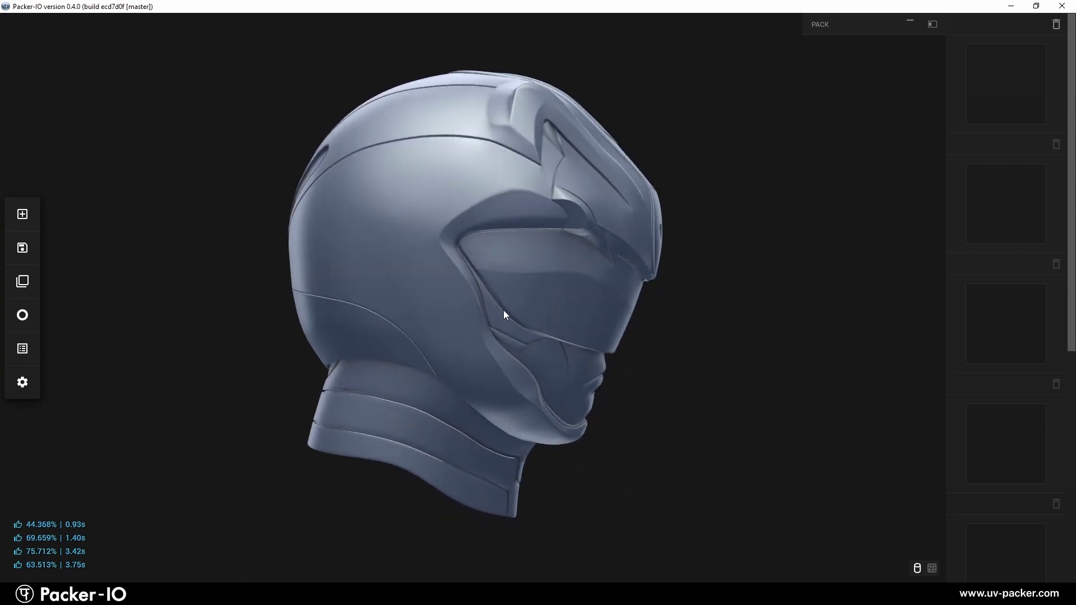
# Apply the rainbow Normals matcap to the hooded figure and view it from several angles
pyautogui.click(25, 318)
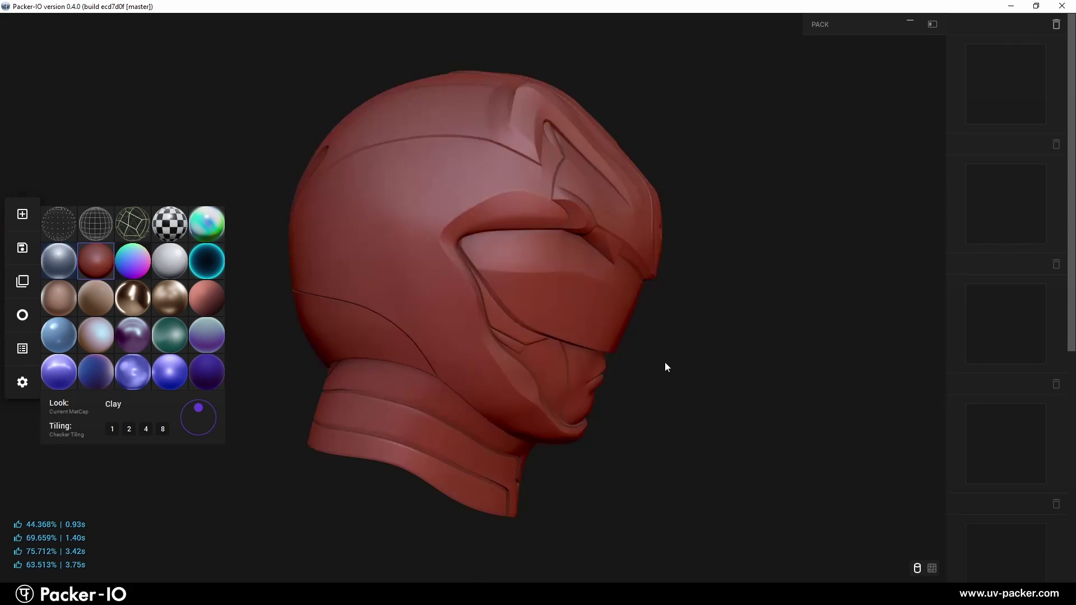
pyautogui.moveTo(666, 367); pyautogui.dragTo(424, 356)
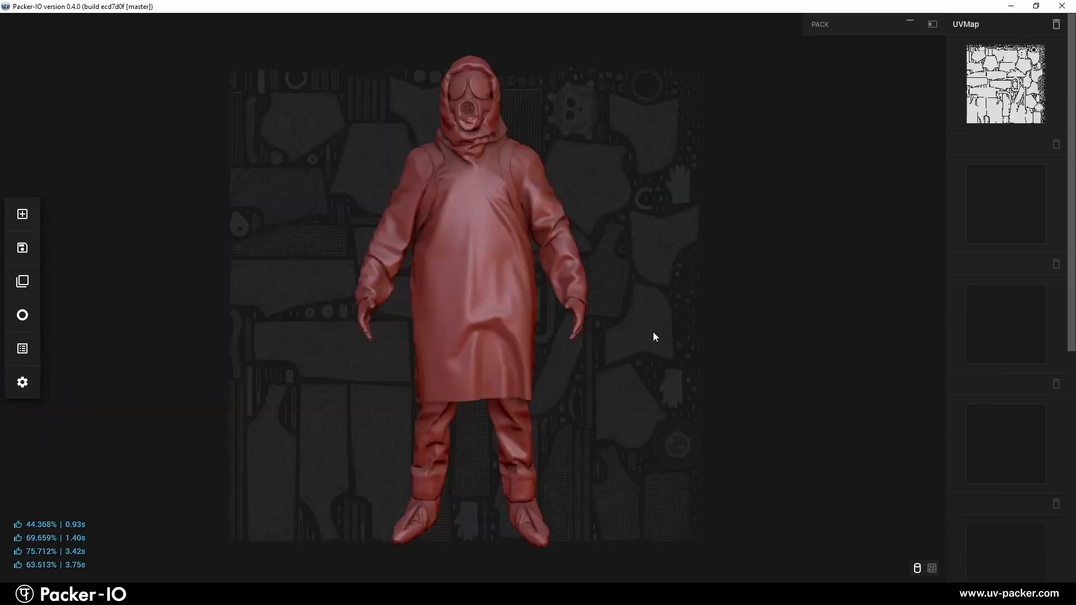
pyautogui.moveTo(653, 332); pyautogui.dragTo(696, 321)
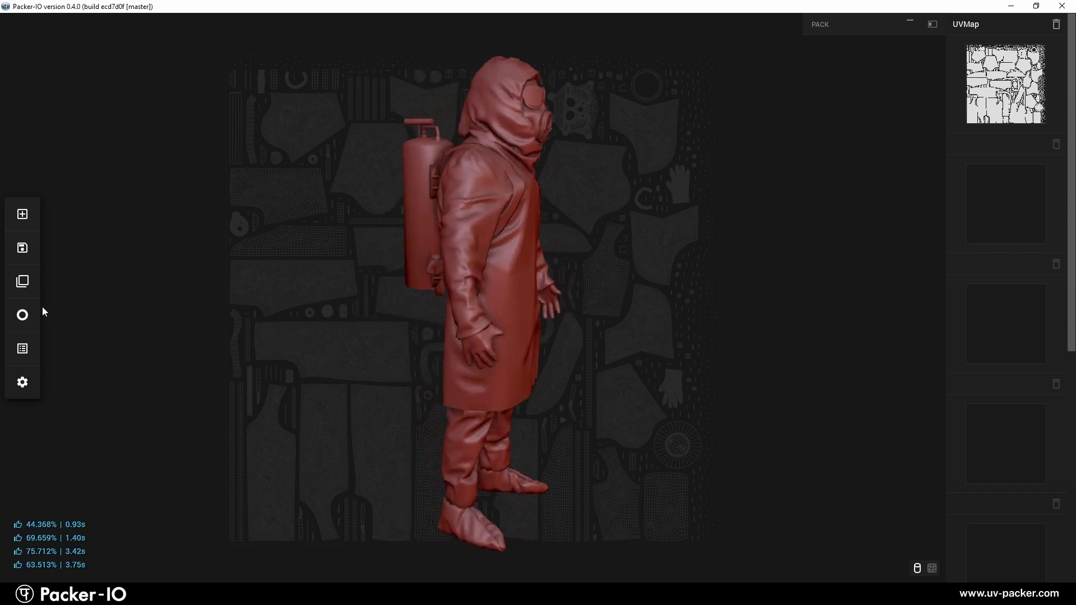
pyautogui.click(25, 314)
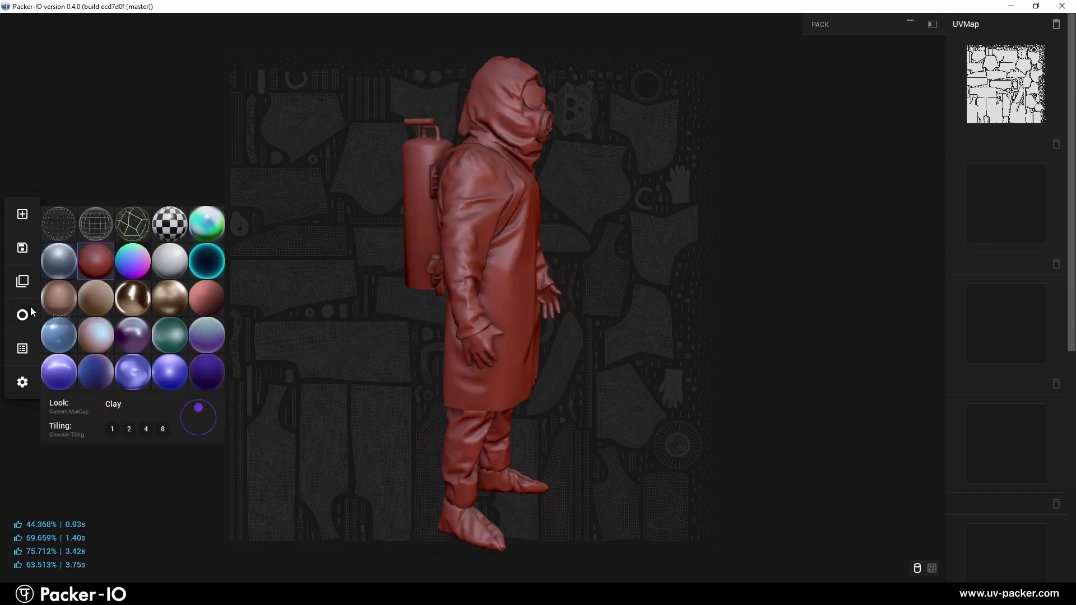
pyautogui.click(145, 270)
pyautogui.moveTo(590, 324); pyautogui.dragTo(514, 323)
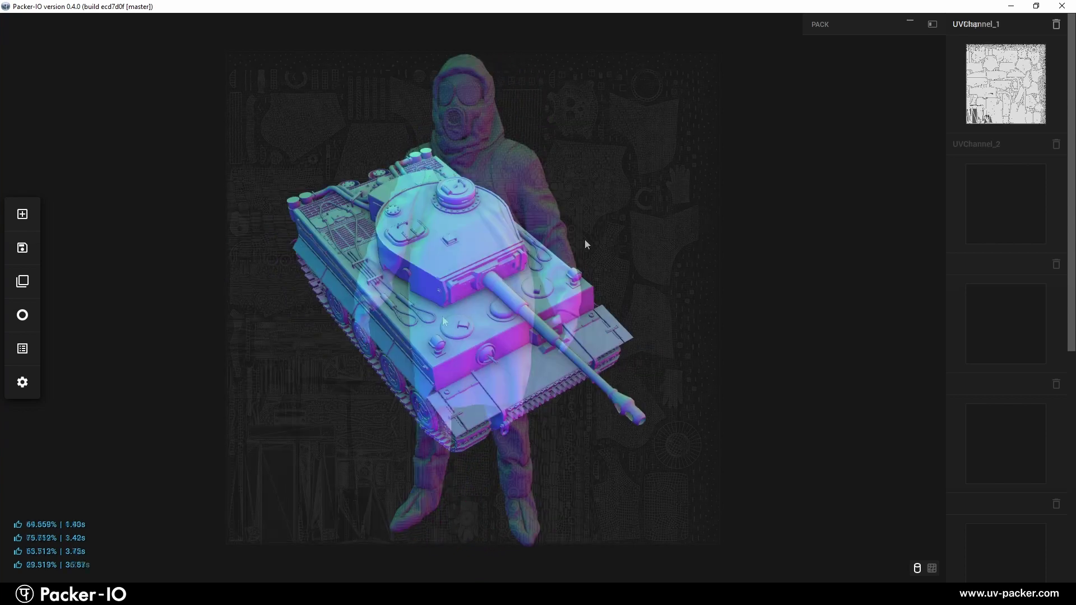
pyautogui.moveTo(584, 240); pyautogui.dragTo(412, 206)
# Shade the tank with the plain White matcap
pyautogui.click(23, 315)
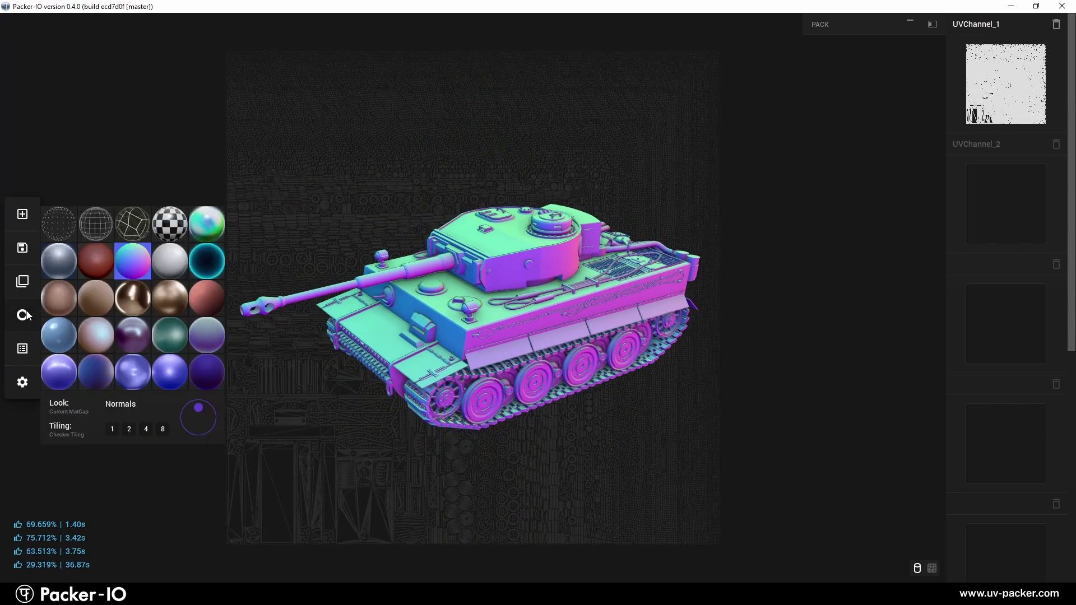
pyautogui.click(176, 268)
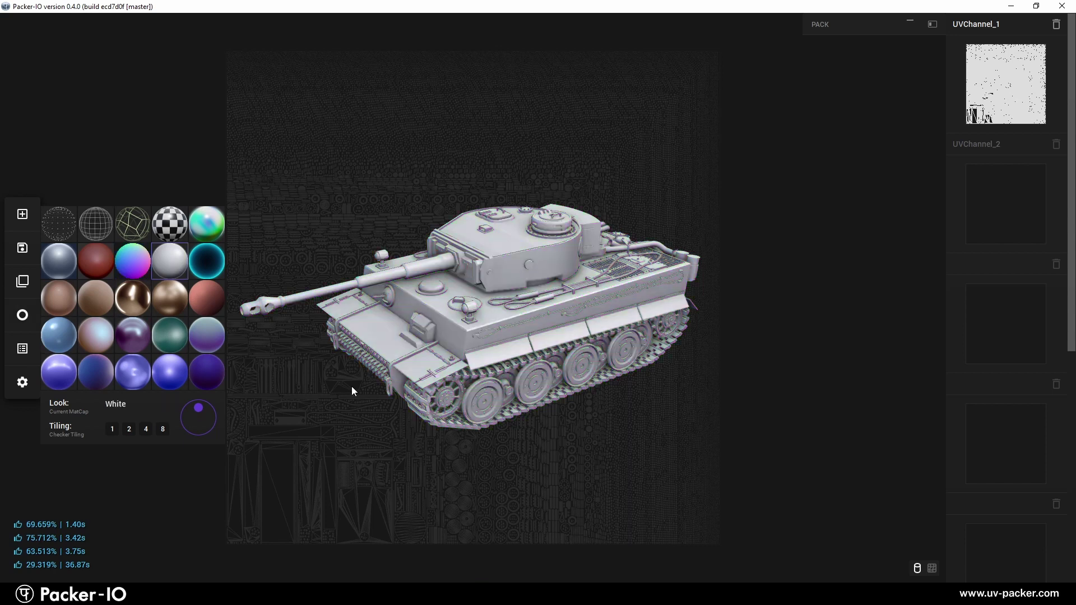
pyautogui.moveTo(352, 390); pyautogui.dragTo(487, 383)
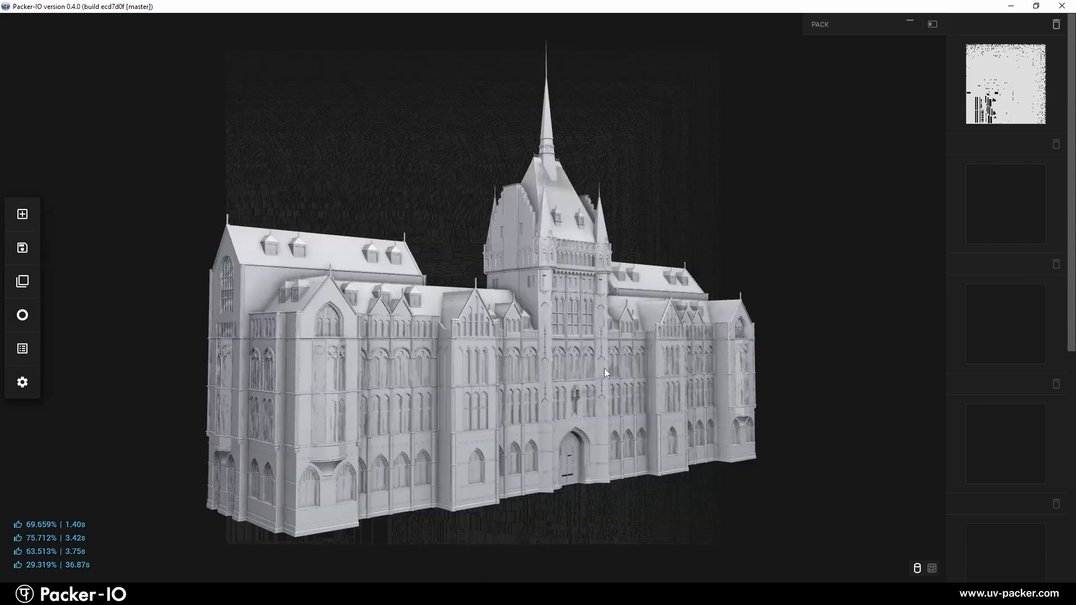
pyautogui.moveTo(604, 368); pyautogui.dragTo(578, 370)
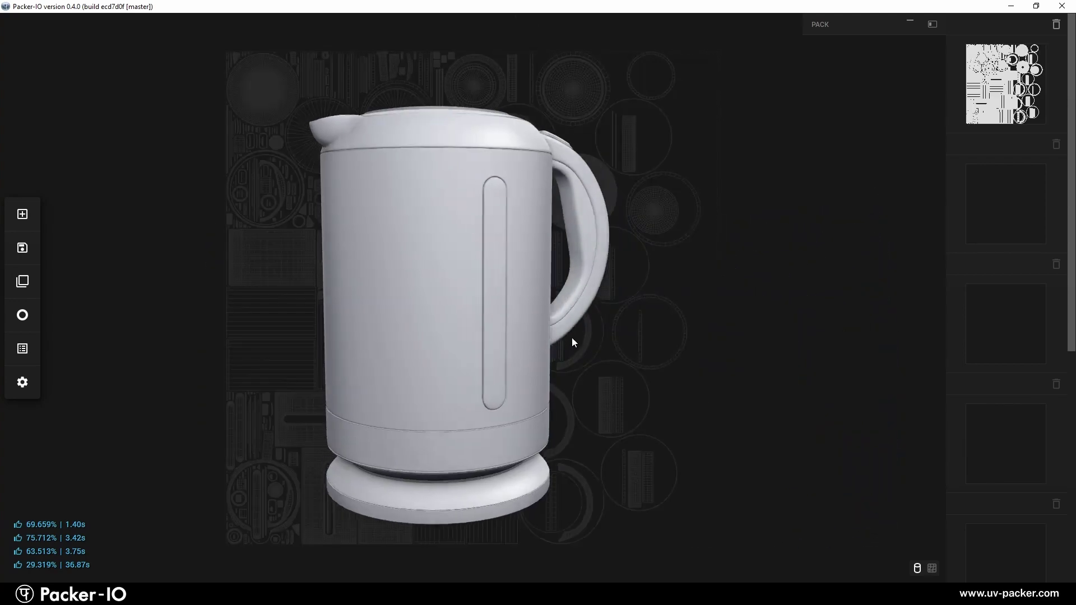
# Apply the glowing blue X-Ray matcap to the kettle
pyautogui.moveTo(571, 337); pyautogui.dragTo(506, 338)
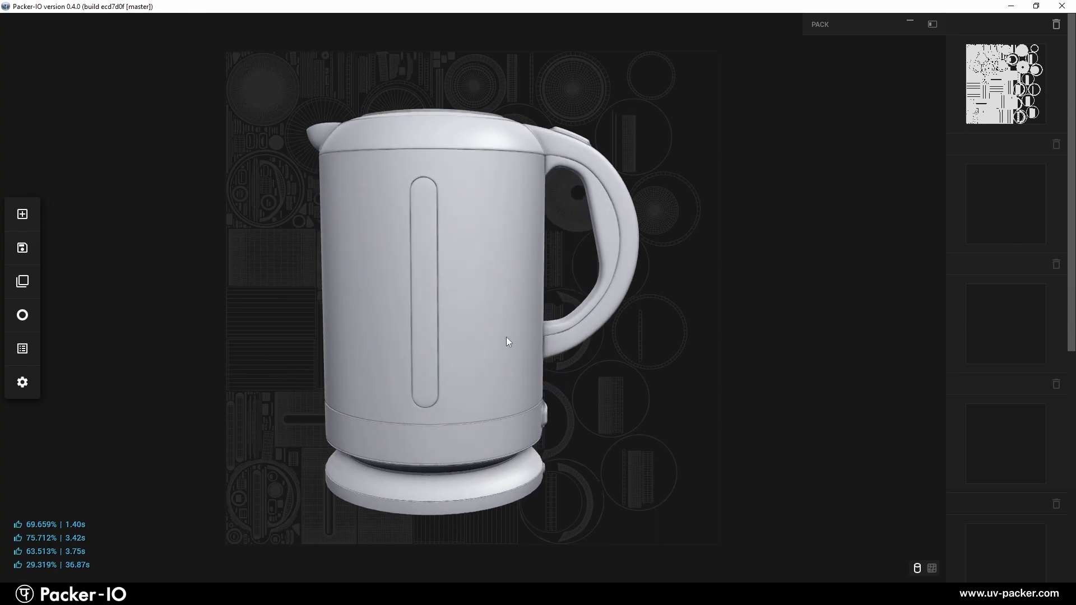
pyautogui.click(28, 308)
pyautogui.click(213, 261)
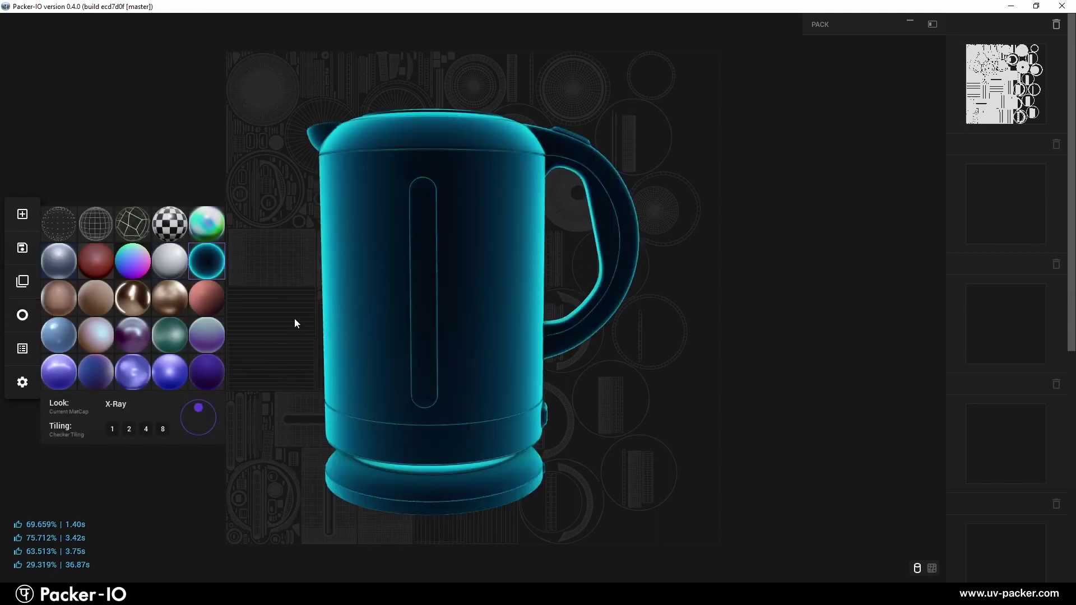
pyautogui.click(295, 324)
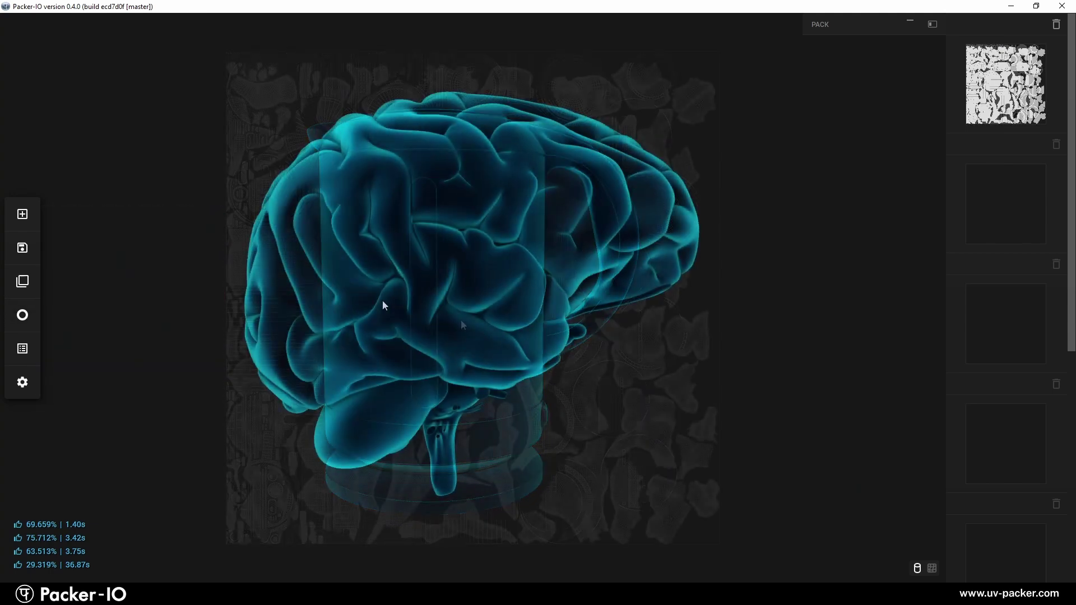
pyautogui.moveTo(384, 305); pyautogui.dragTo(656, 307)
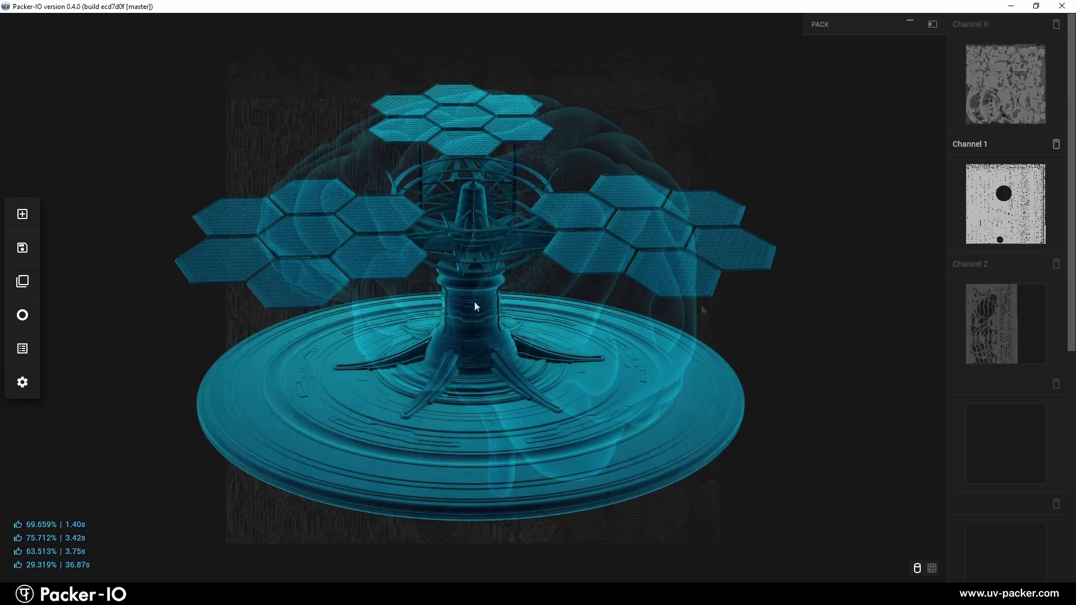
pyautogui.moveTo(474, 301); pyautogui.dragTo(540, 298)
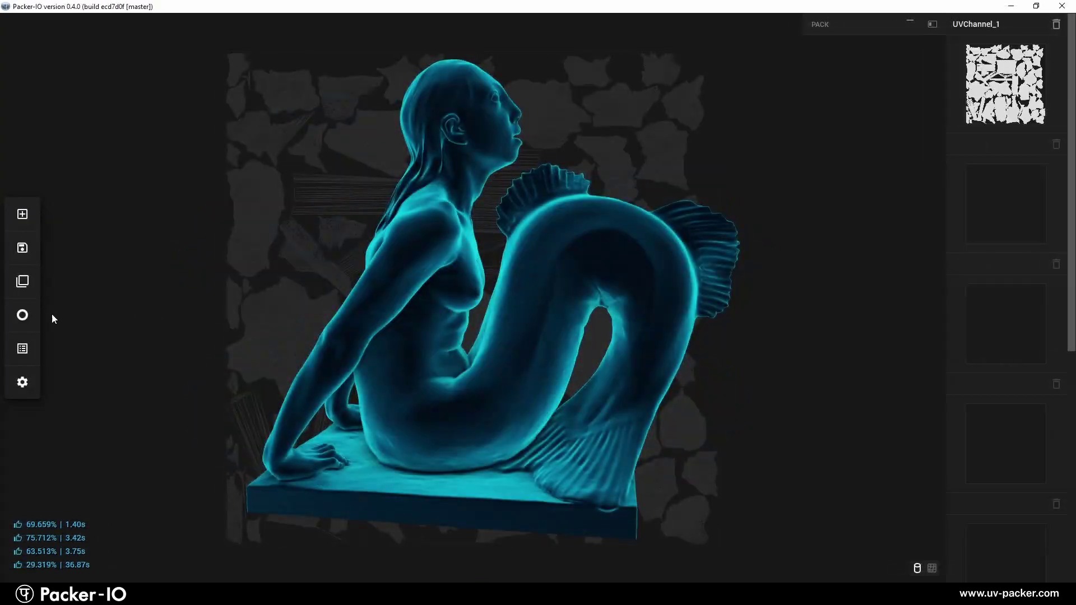
# Preview the first row of art matcaps on the mermaid: Rosé, brown, glossy bronze, Champagne Rough, reddish
pyautogui.click(34, 315)
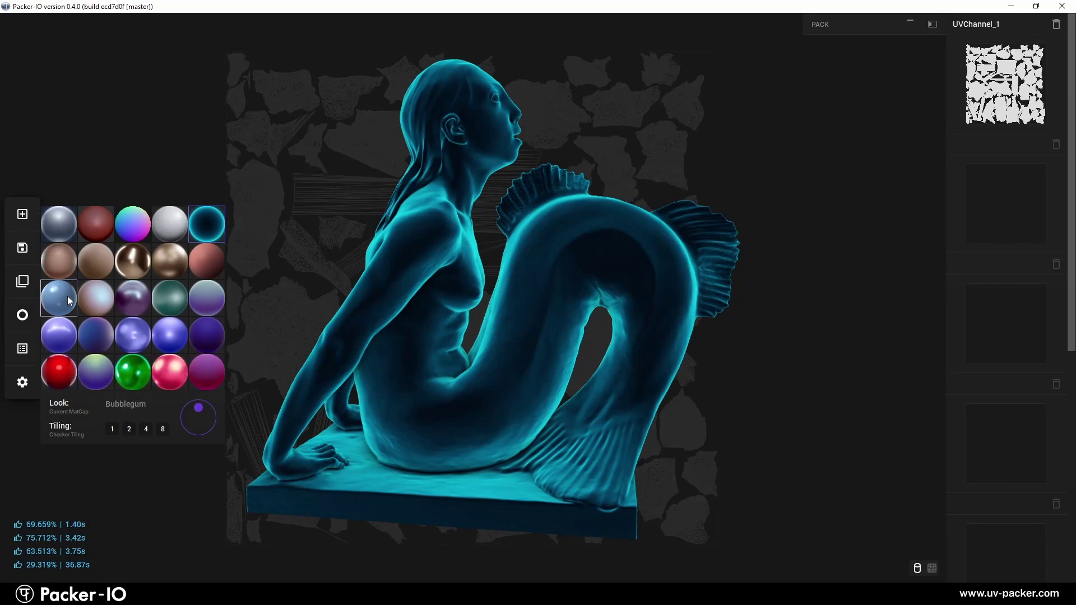
pyautogui.click(56, 269)
pyautogui.click(98, 267)
pyautogui.click(130, 266)
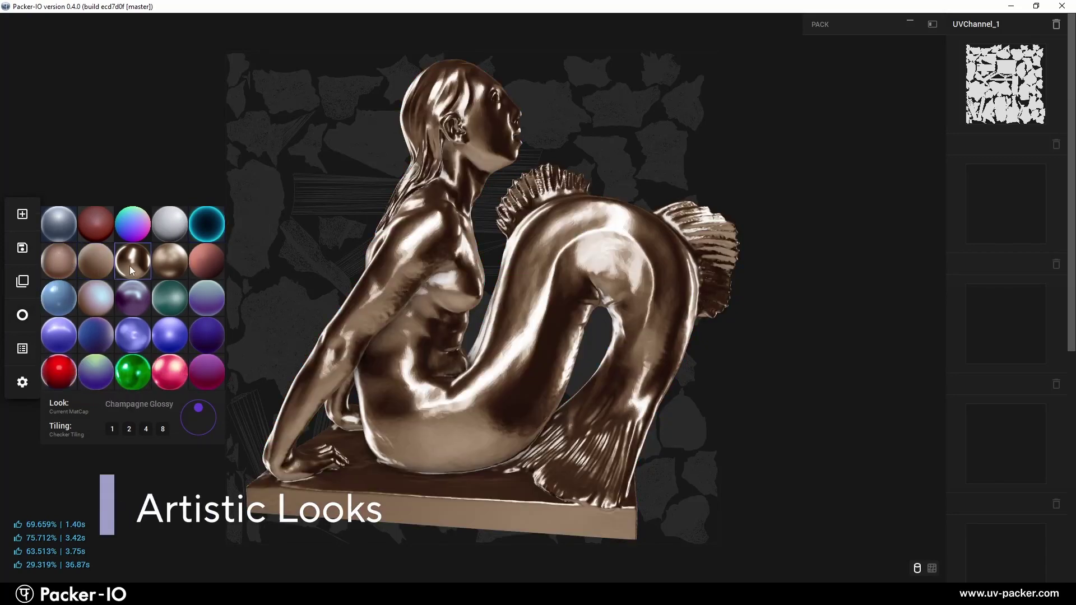
pyautogui.click(168, 263)
pyautogui.click(207, 260)
# Try the blue, Breeze, purple, teal, Aurora and magenta matcaps, settling on Lavender
pyautogui.click(59, 297)
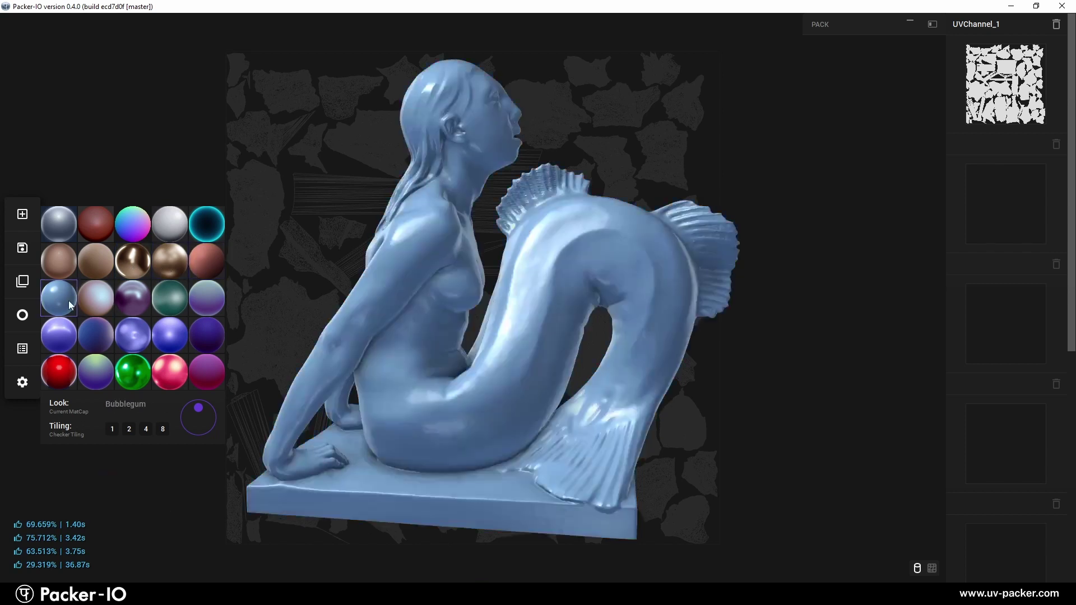
pyautogui.click(102, 304)
pyautogui.click(131, 302)
pyautogui.click(168, 303)
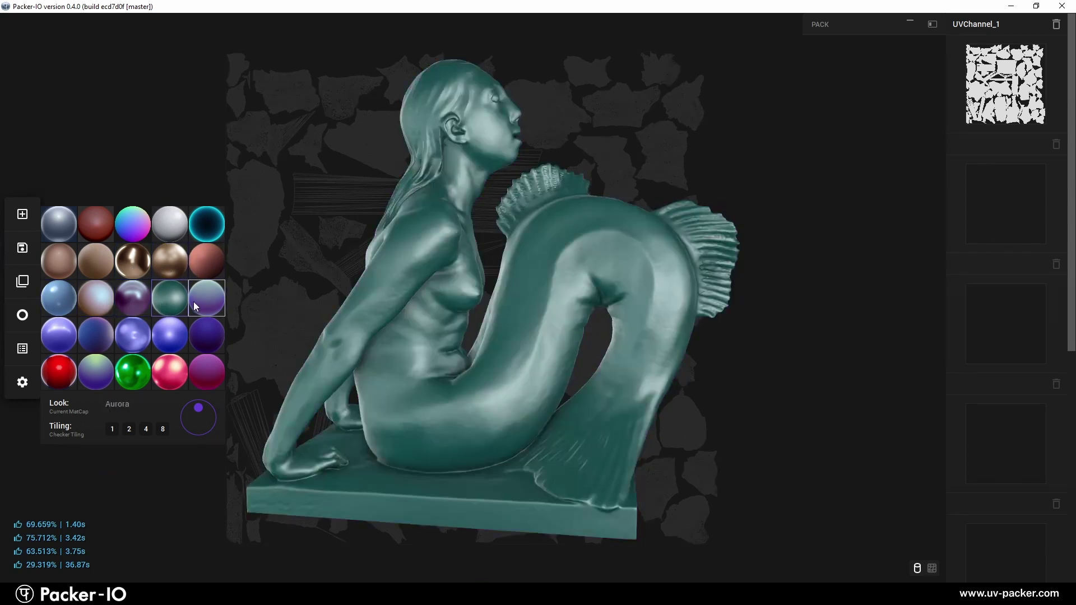
pyautogui.click(195, 304)
pyautogui.click(203, 365)
pyautogui.click(106, 339)
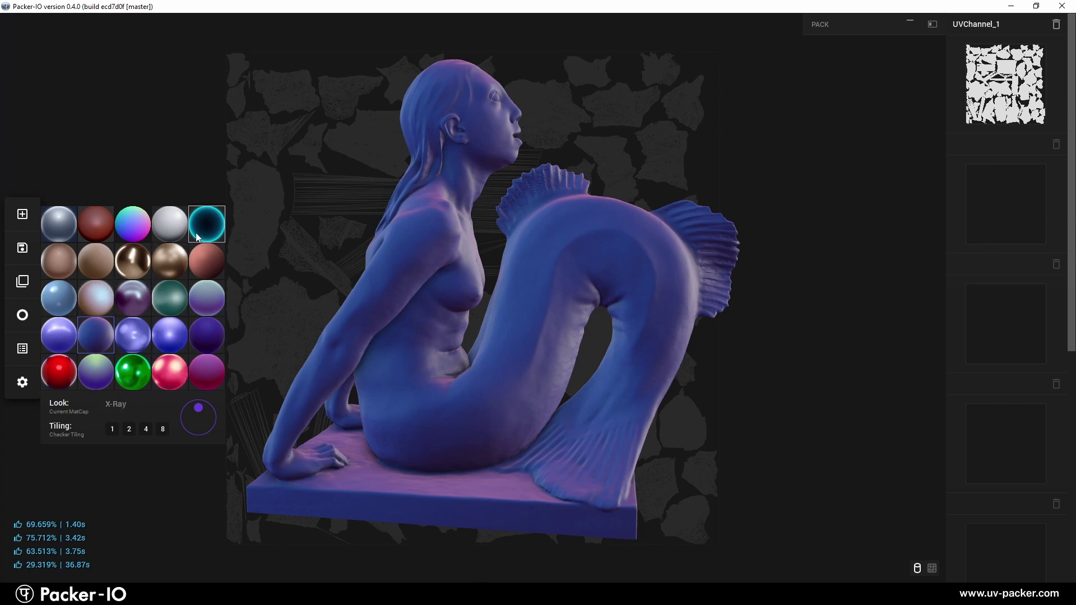
pyautogui.scroll(1, 63, 234)
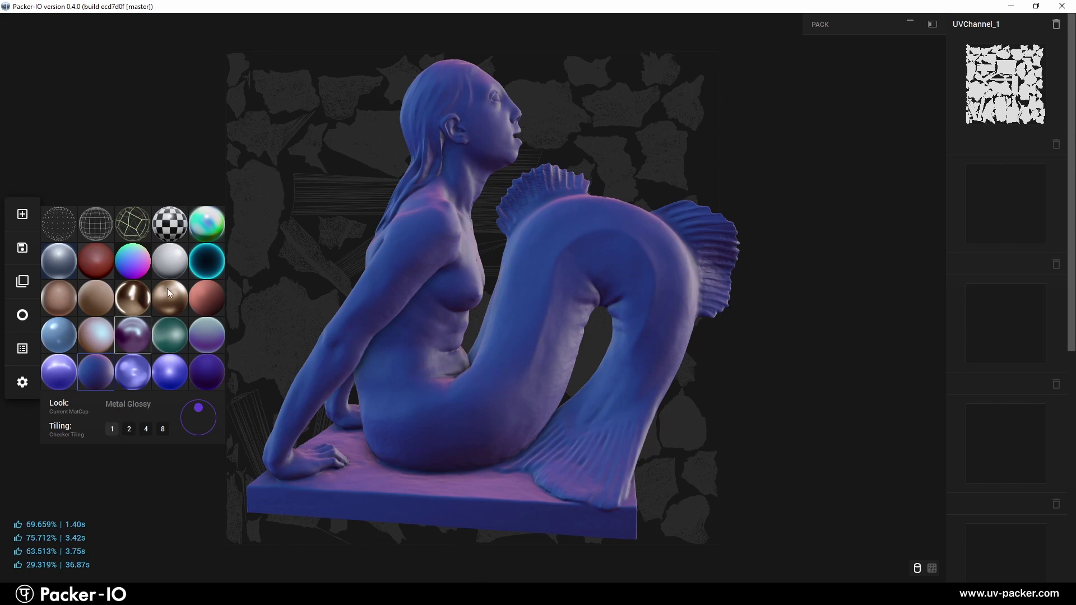
# Cover the mermaid with the Checker Map and raise its tiling through 2, 4 and 8
pyautogui.click(180, 228)
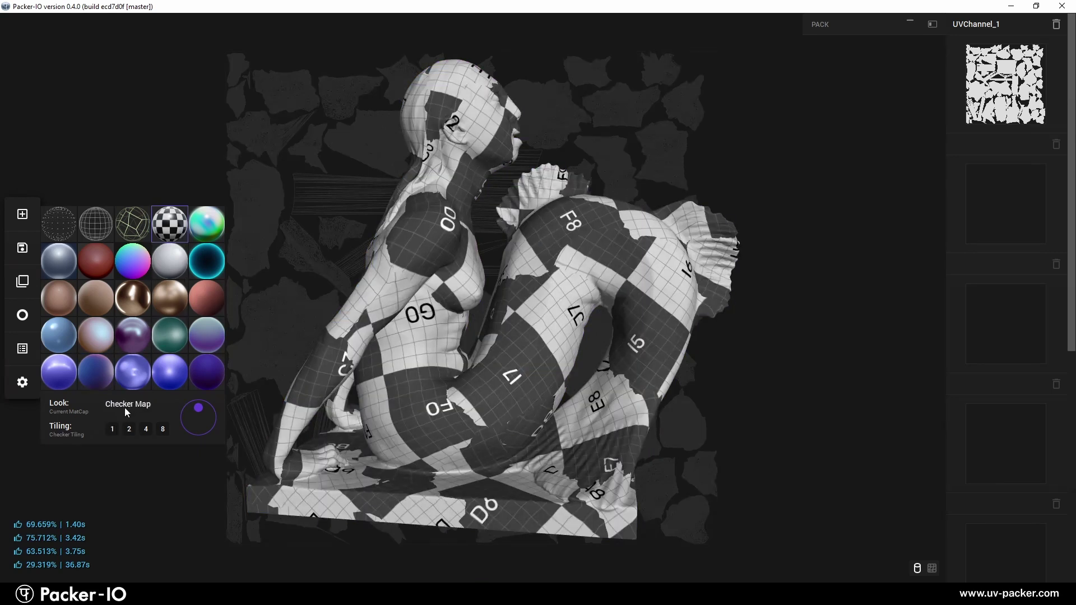
pyautogui.click(129, 430)
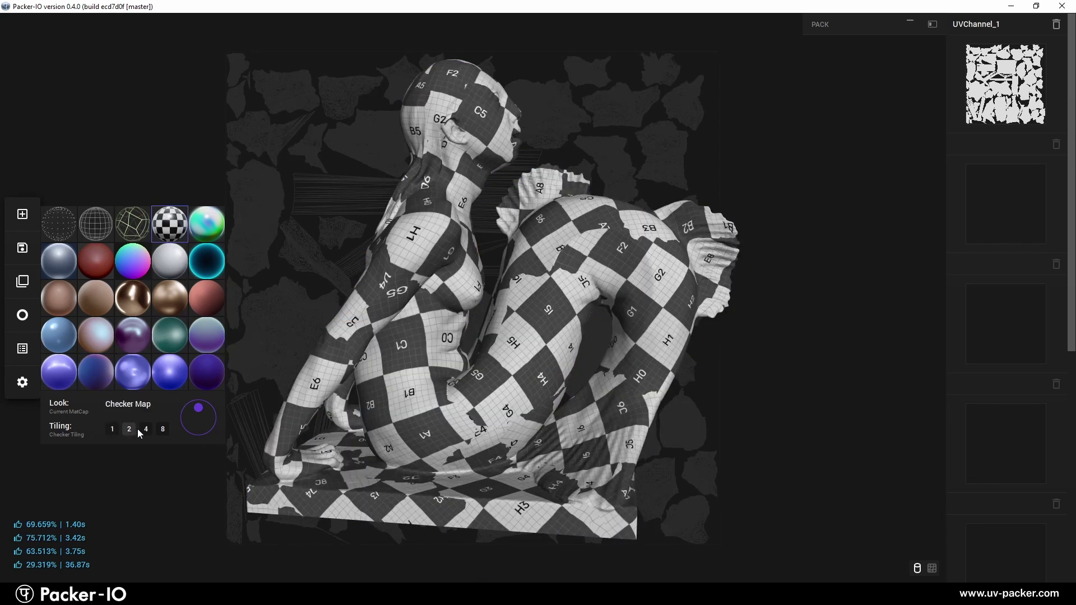
pyautogui.click(145, 430)
pyautogui.click(162, 430)
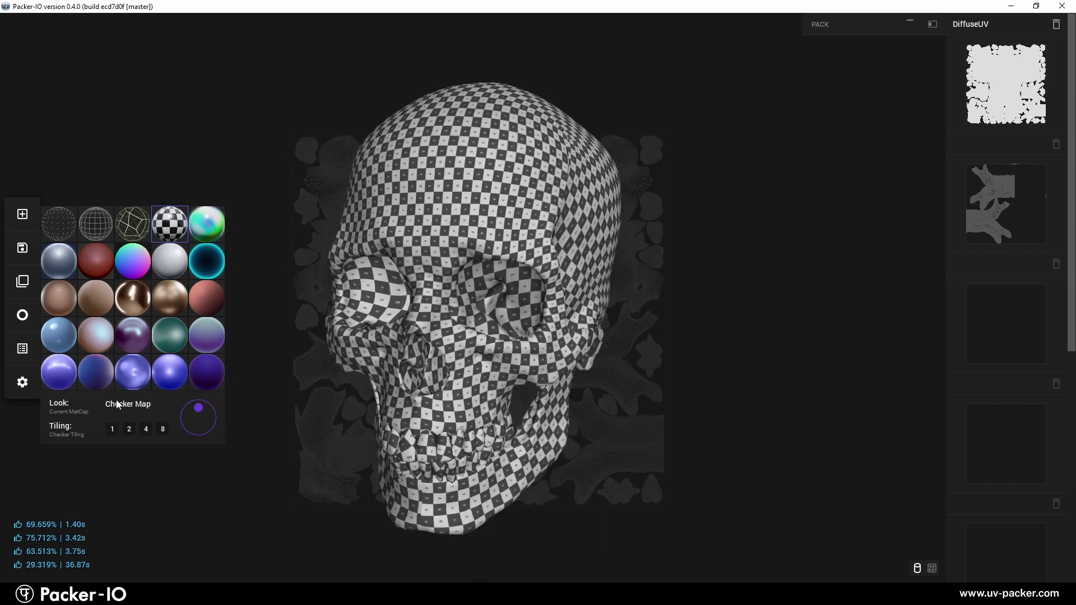
# Step the skull's checker tiling through 1, 2, 4 and 8, then shade it Lavender
pyautogui.click(113, 429)
pyautogui.click(129, 429)
pyautogui.click(146, 430)
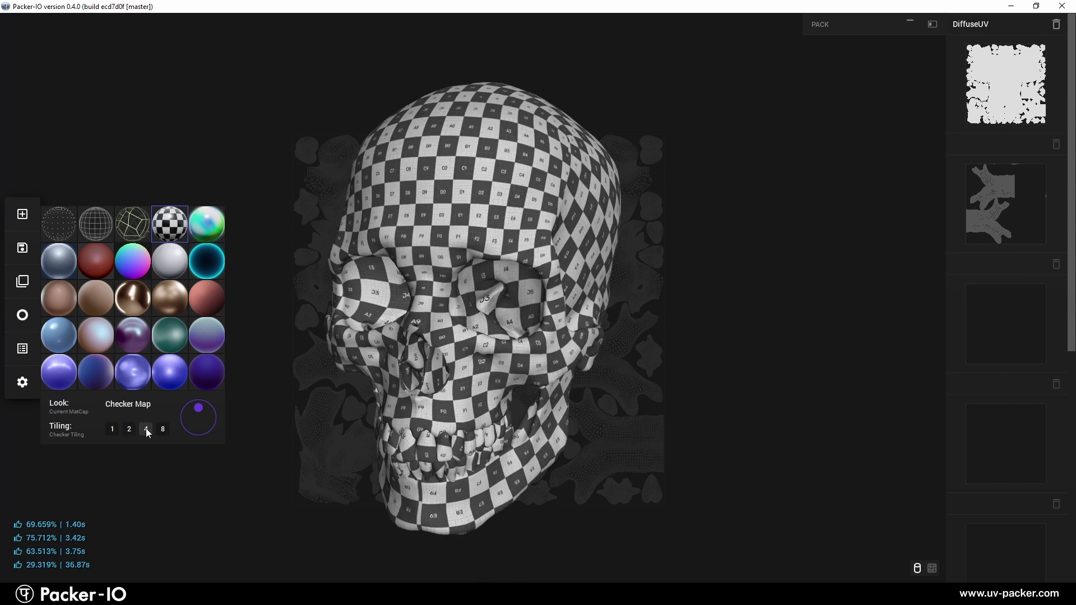
pyautogui.click(162, 430)
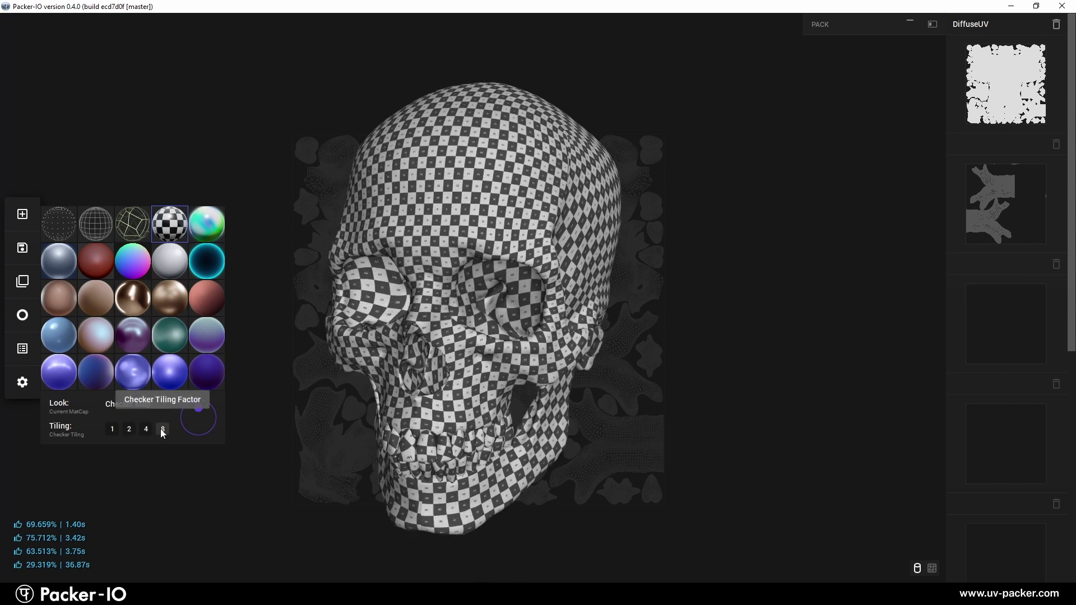
pyautogui.click(102, 373)
# Try Champagne Glossy, then Blueberry on the skull, swinging the matcap light left and upper right
pyautogui.moveTo(199, 408)
pyautogui.mouseDown()
pyautogui.moveTo(207, 418)
pyautogui.moveTo(194, 427)
pyautogui.moveTo(190, 410)
pyautogui.moveTo(202, 420)
pyautogui.moveTo(189, 415)
pyautogui.moveTo(202, 408)
pyautogui.mouseUp()
pyautogui.click(137, 305)
pyautogui.click(58, 372)
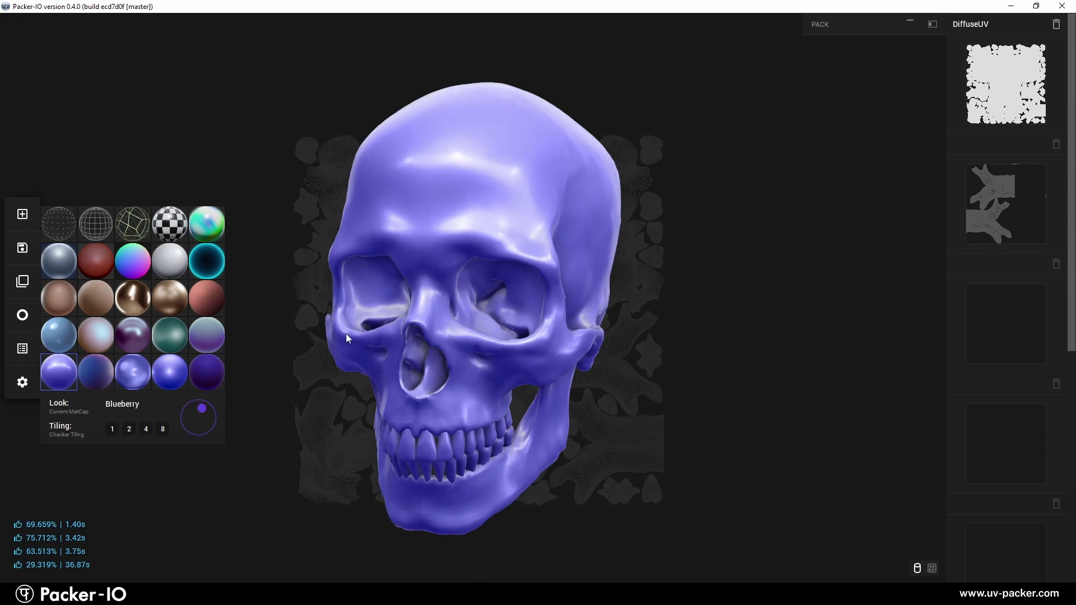
pyautogui.moveTo(345, 334); pyautogui.dragTo(445, 340)
pyautogui.moveTo(203, 408); pyautogui.dragTo(189, 416)
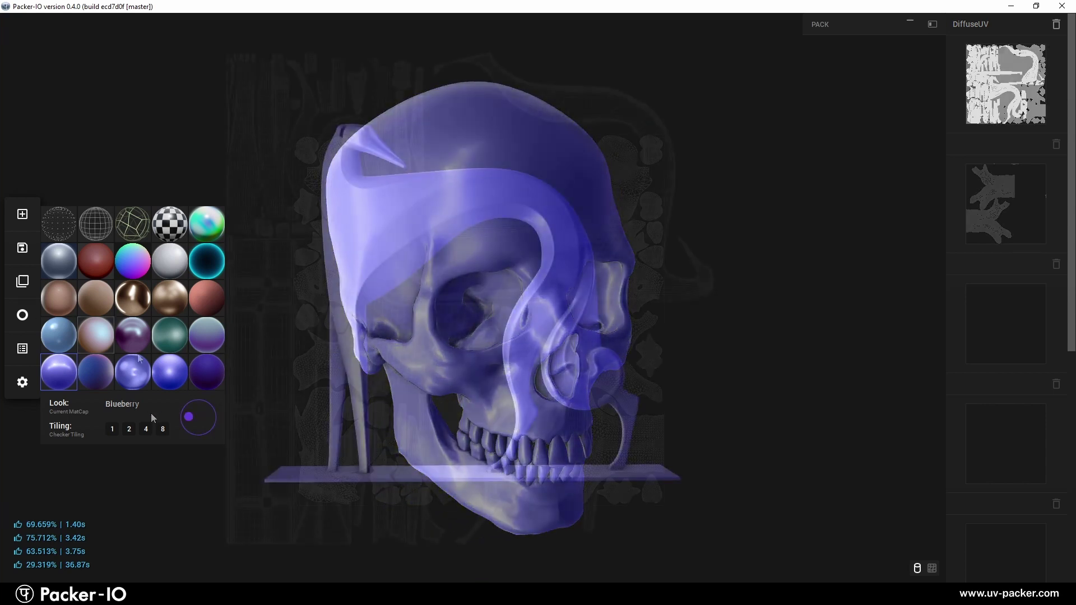
pyautogui.moveTo(191, 420)
pyautogui.mouseDown()
pyautogui.moveTo(227, 411)
pyautogui.moveTo(203, 420)
pyautogui.moveTo(193, 409)
pyautogui.mouseUp()
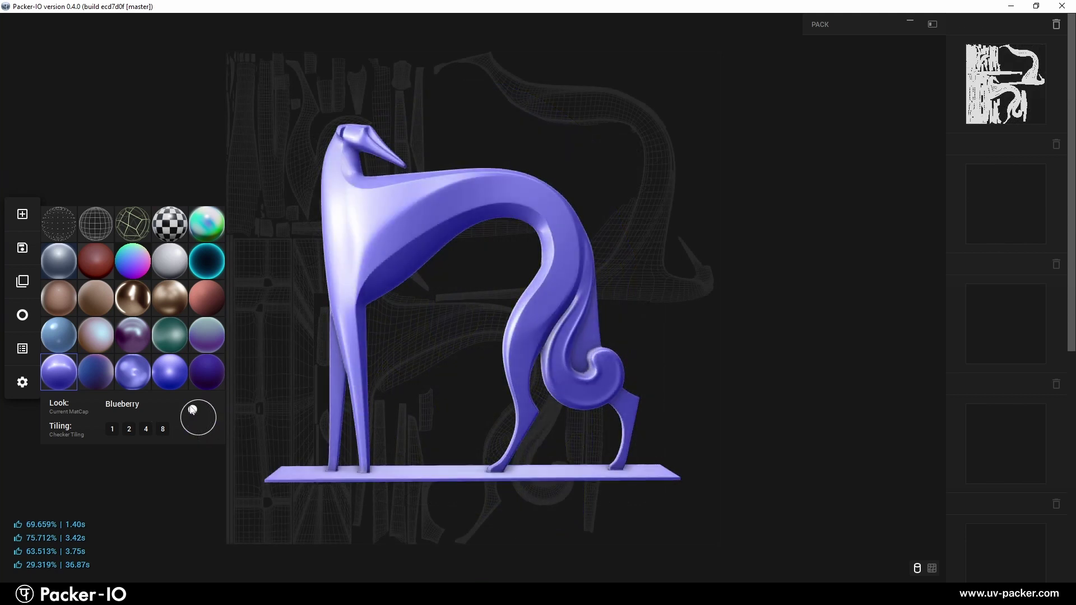
# Try Metal Glossy, then give the greyhound Champagne Rough, rotating the light lower left and right
pyautogui.click(138, 334)
pyautogui.moveTo(192, 410); pyautogui.dragTo(189, 419)
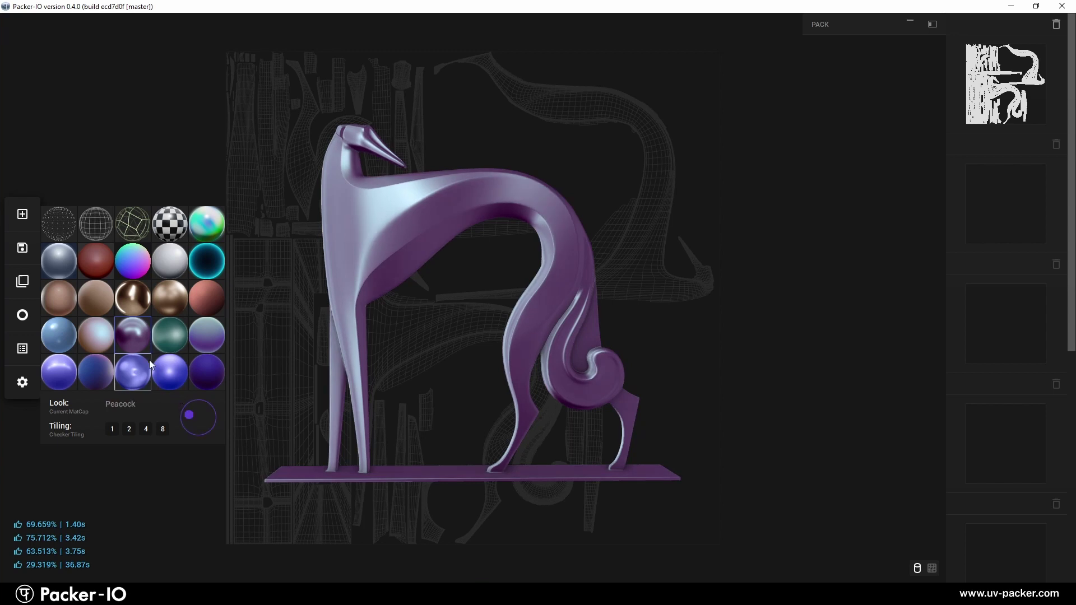
pyautogui.click(170, 303)
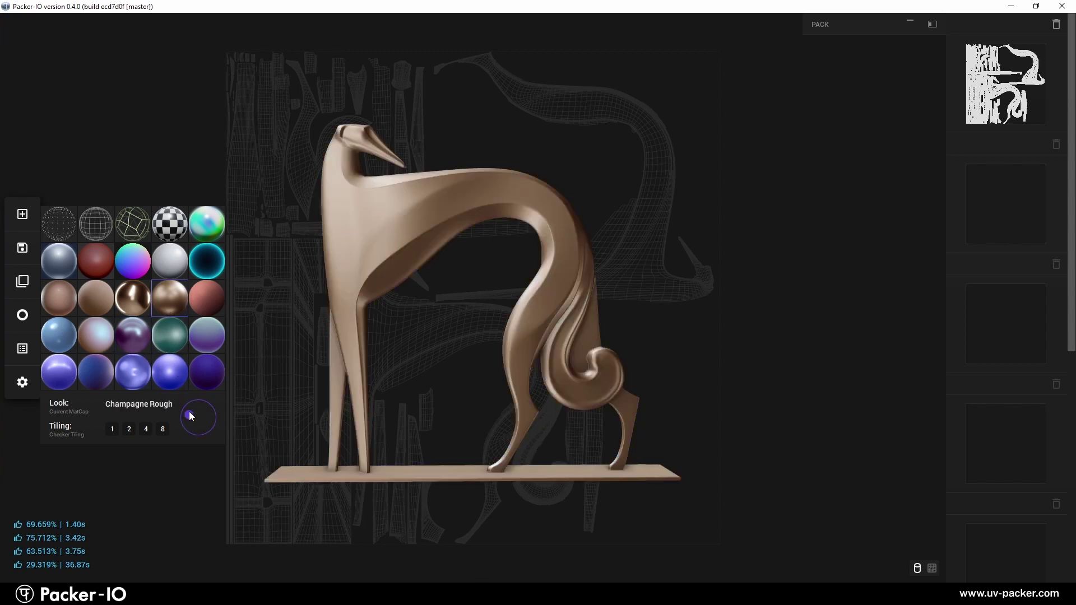
pyautogui.moveTo(191, 415)
pyautogui.mouseDown()
pyautogui.moveTo(203, 426)
pyautogui.moveTo(194, 409)
pyautogui.mouseUp()
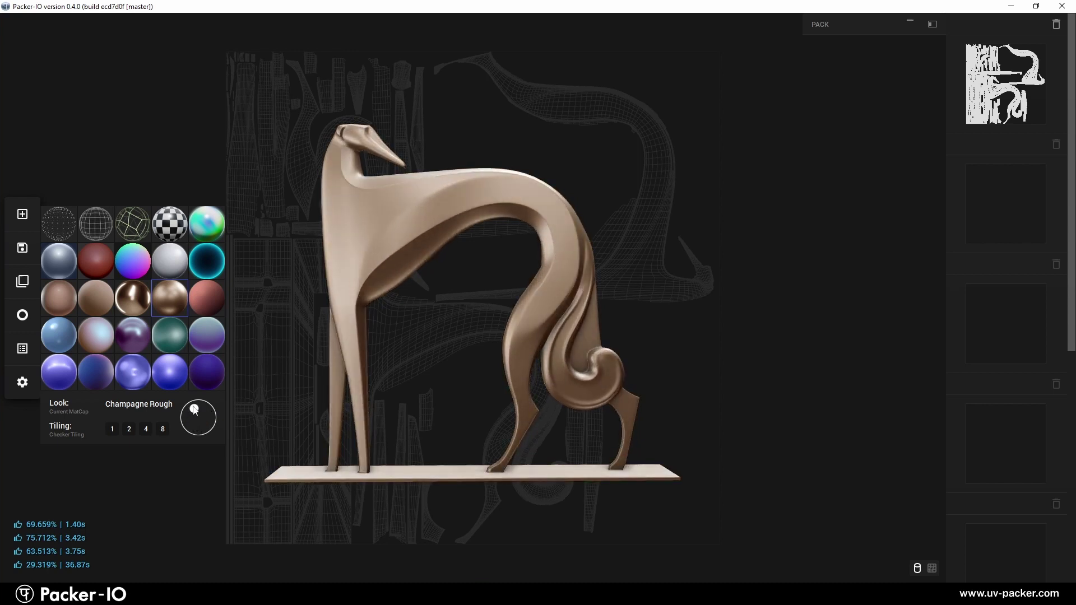